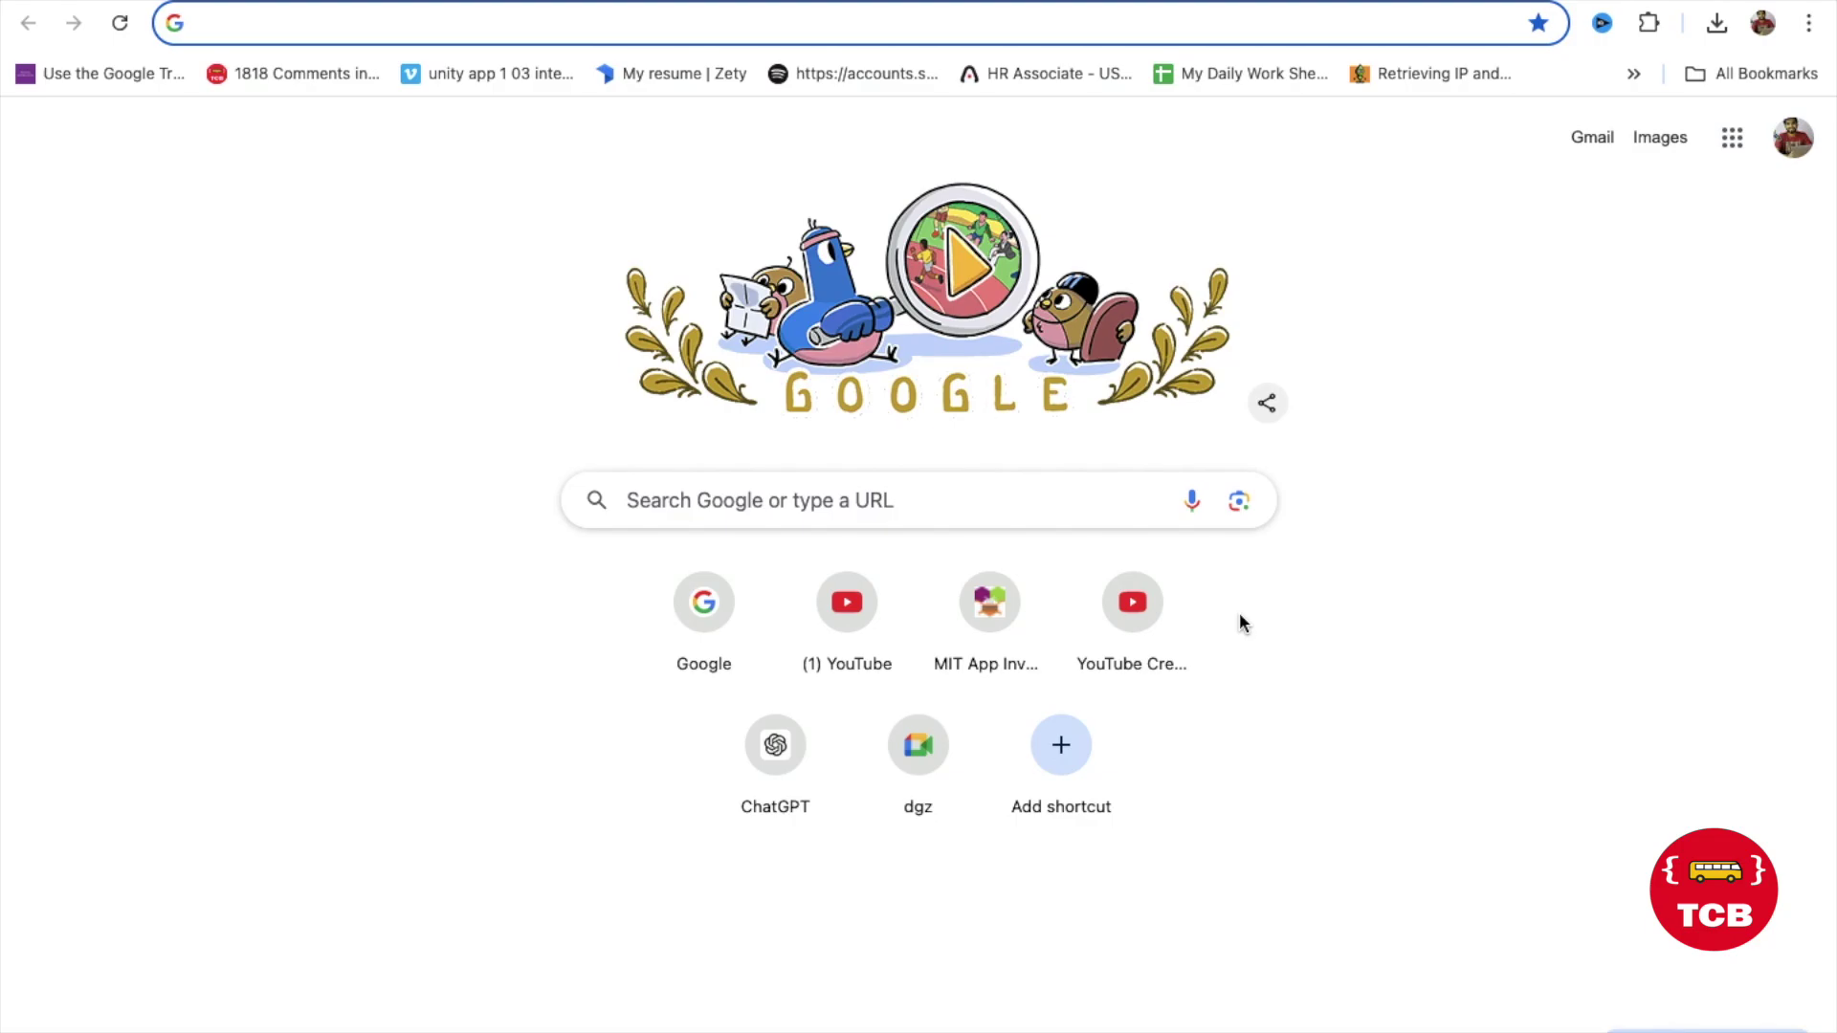
# Step: Search Google for 'wordpress', then go to WordPress.com to create an account
pyautogui.click(866, 507)
pyautogui.write('wordpress')
pyautogui.press('Return')
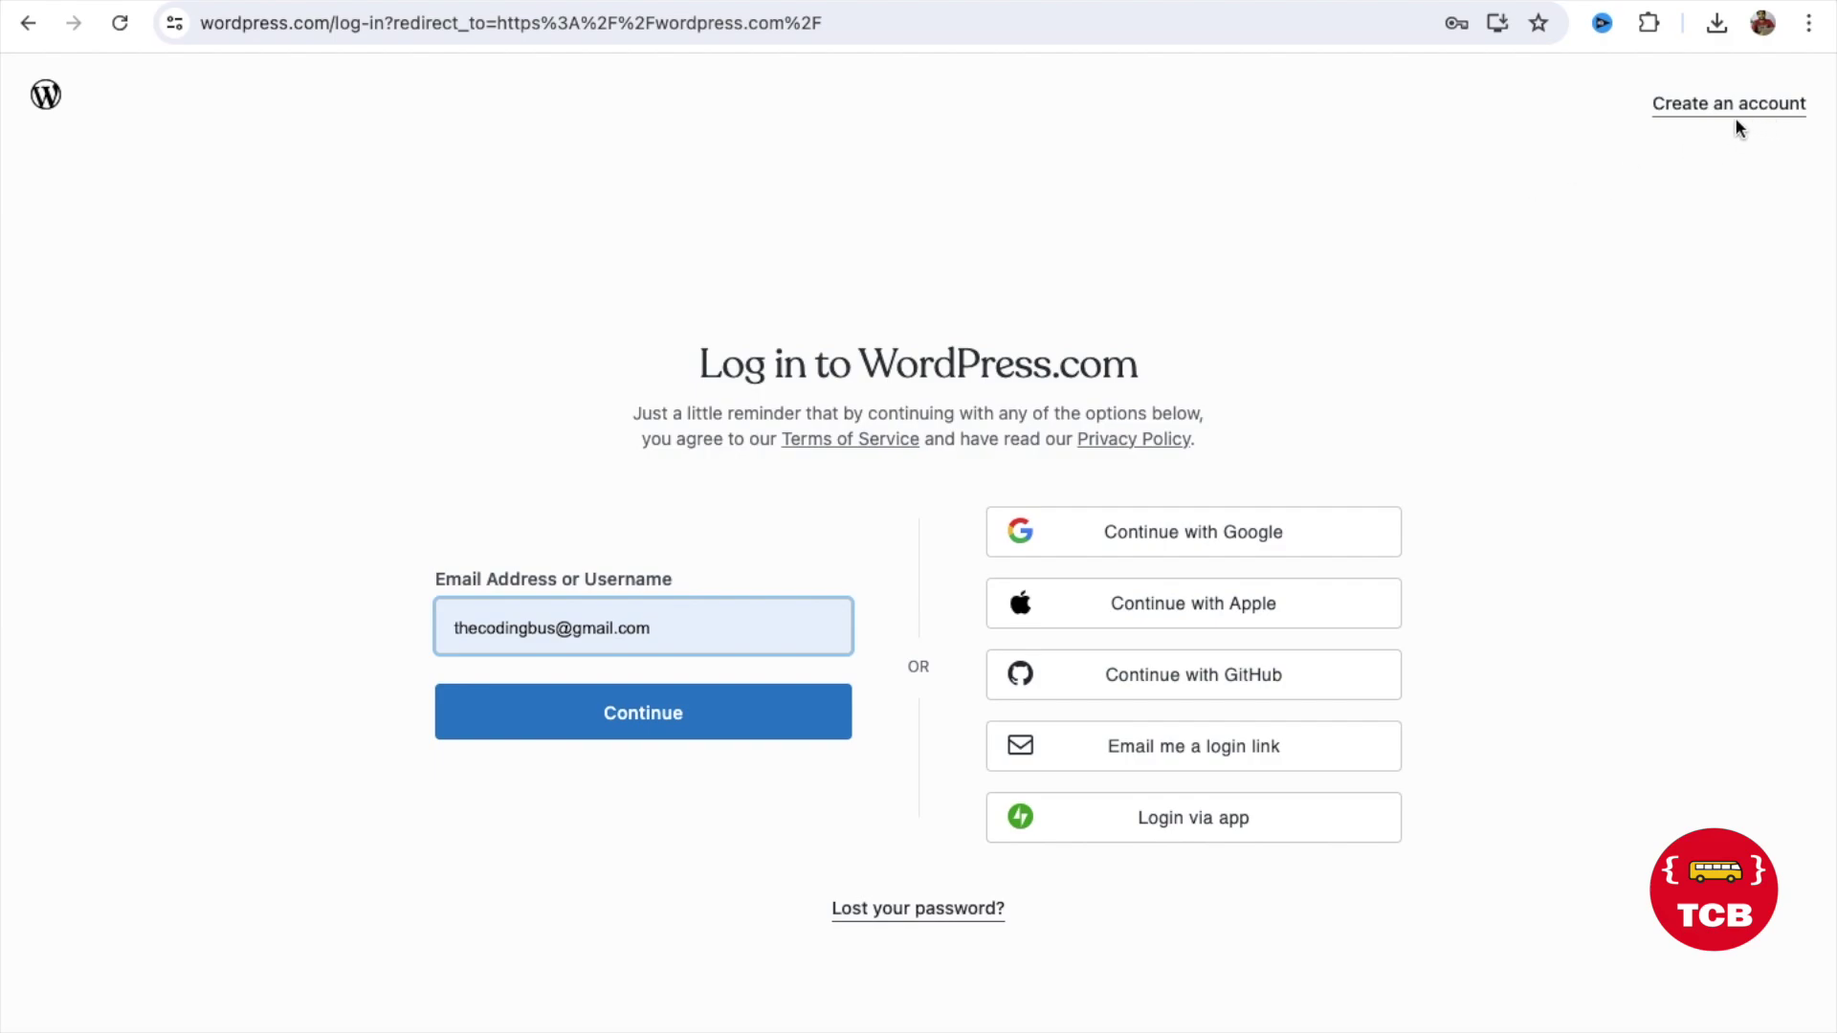
pyautogui.click(1705, 105)
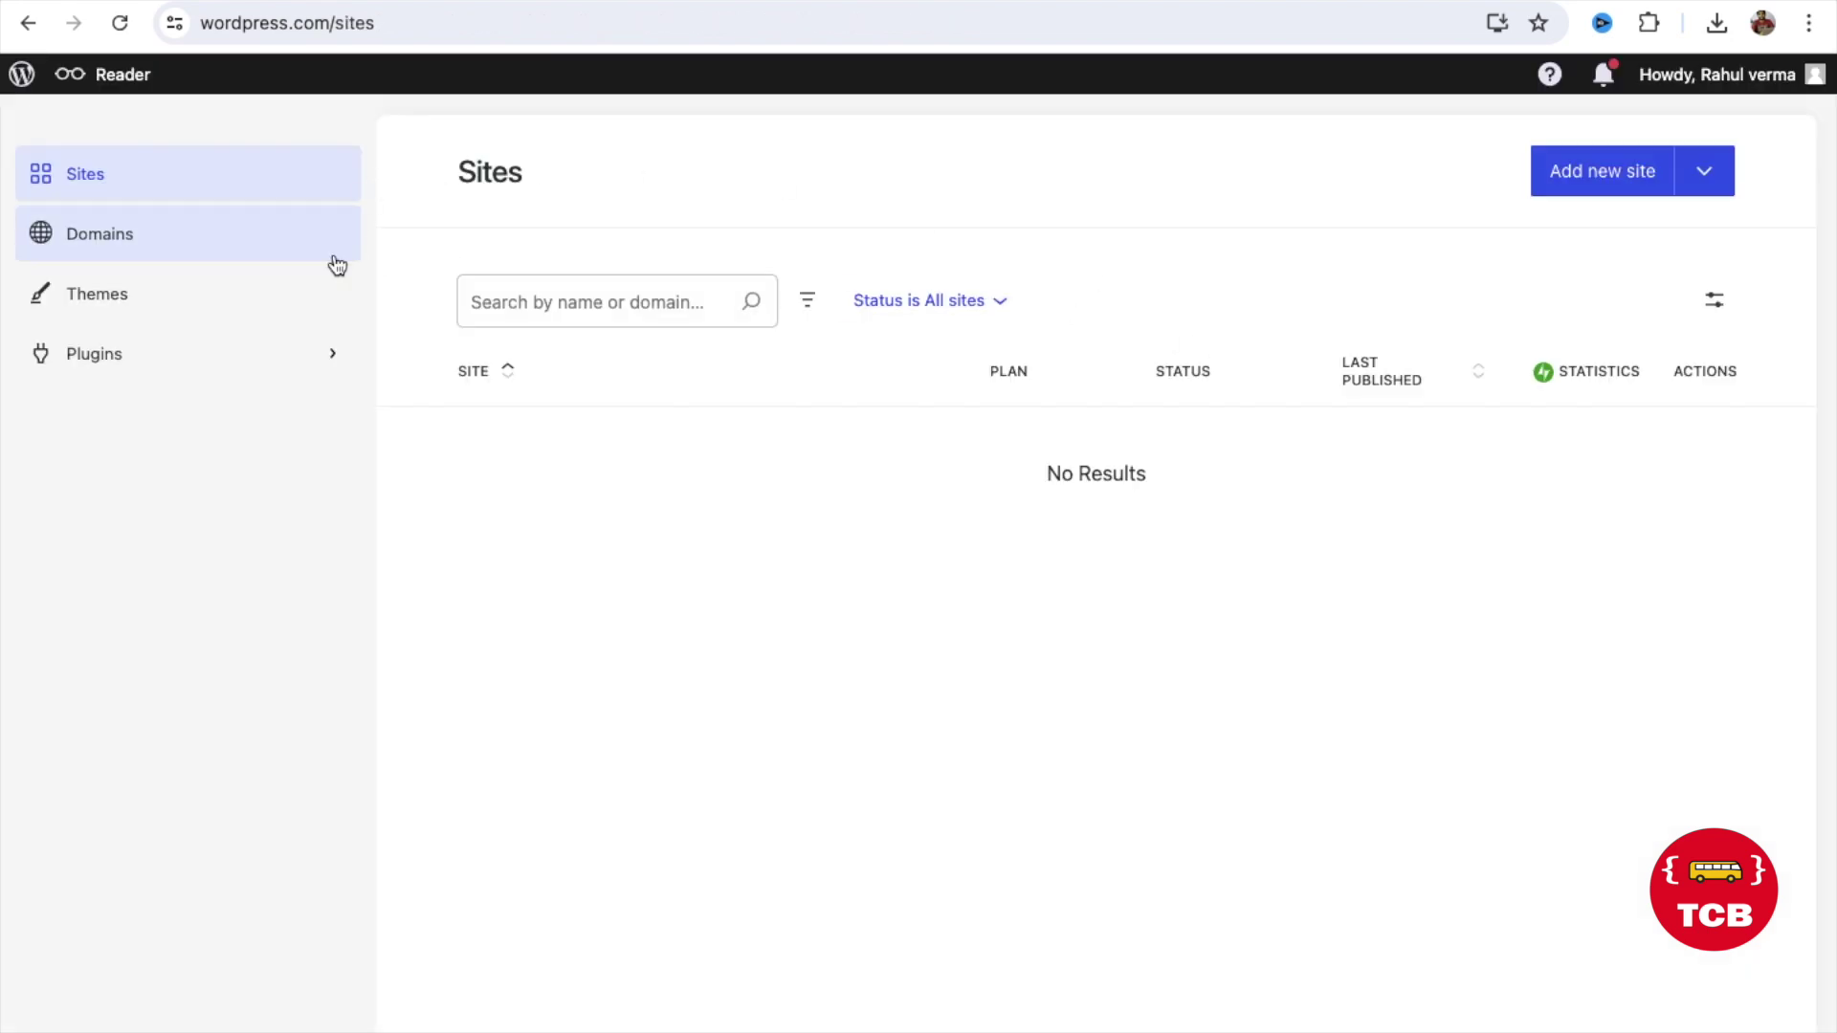
# Step: Start a new site for yourself with 'Publish a blog' as its goal
pyautogui.click(1585, 182)
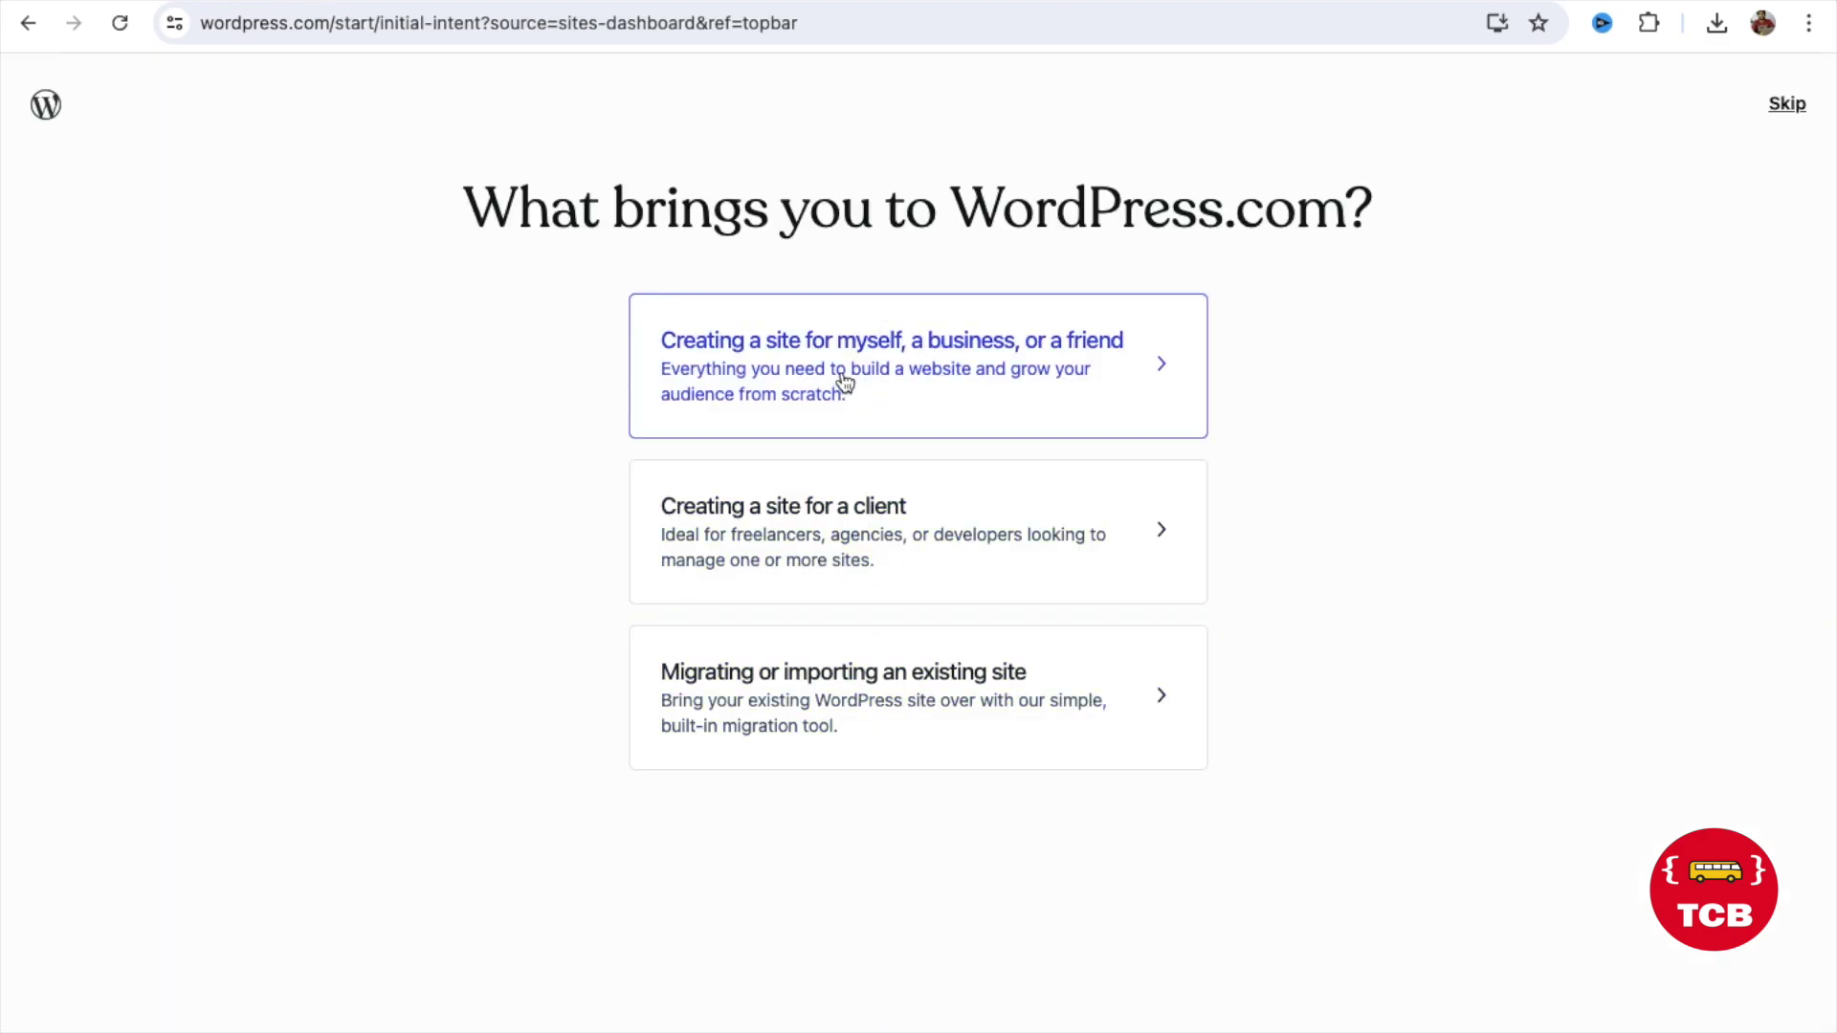
pyautogui.click(974, 359)
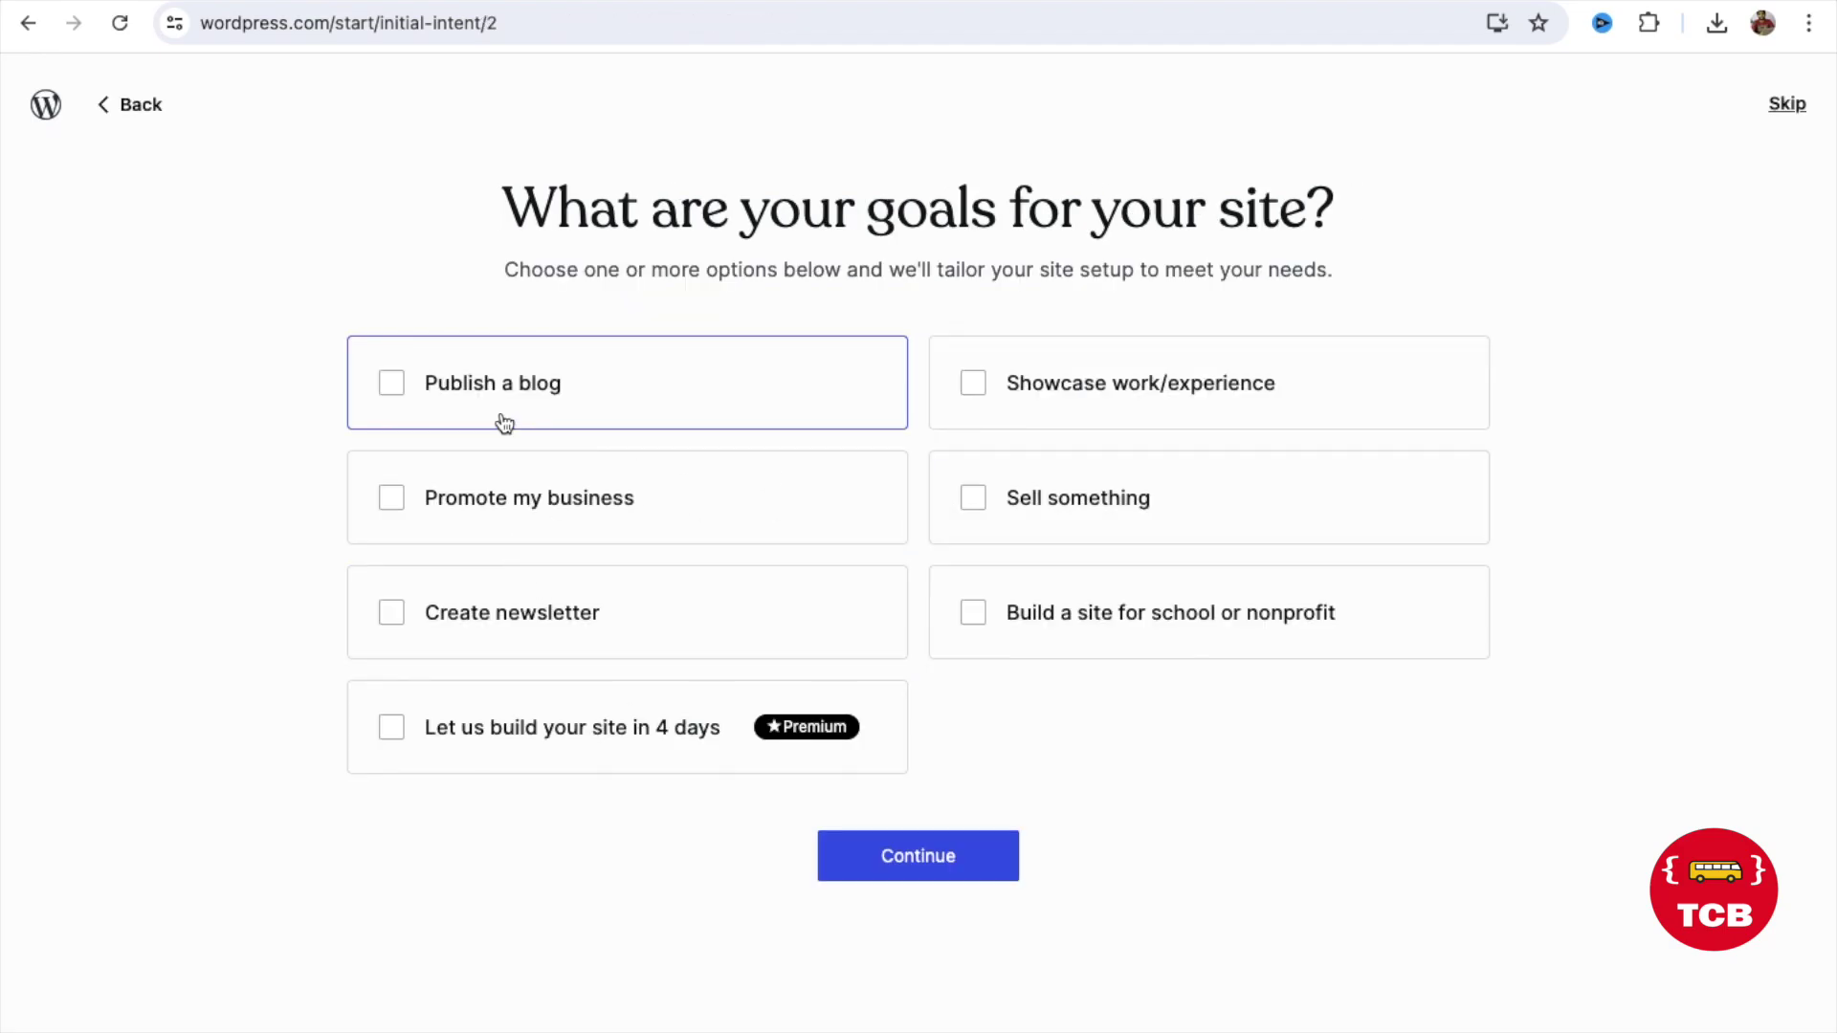
pyautogui.click(385, 388)
pyautogui.click(932, 869)
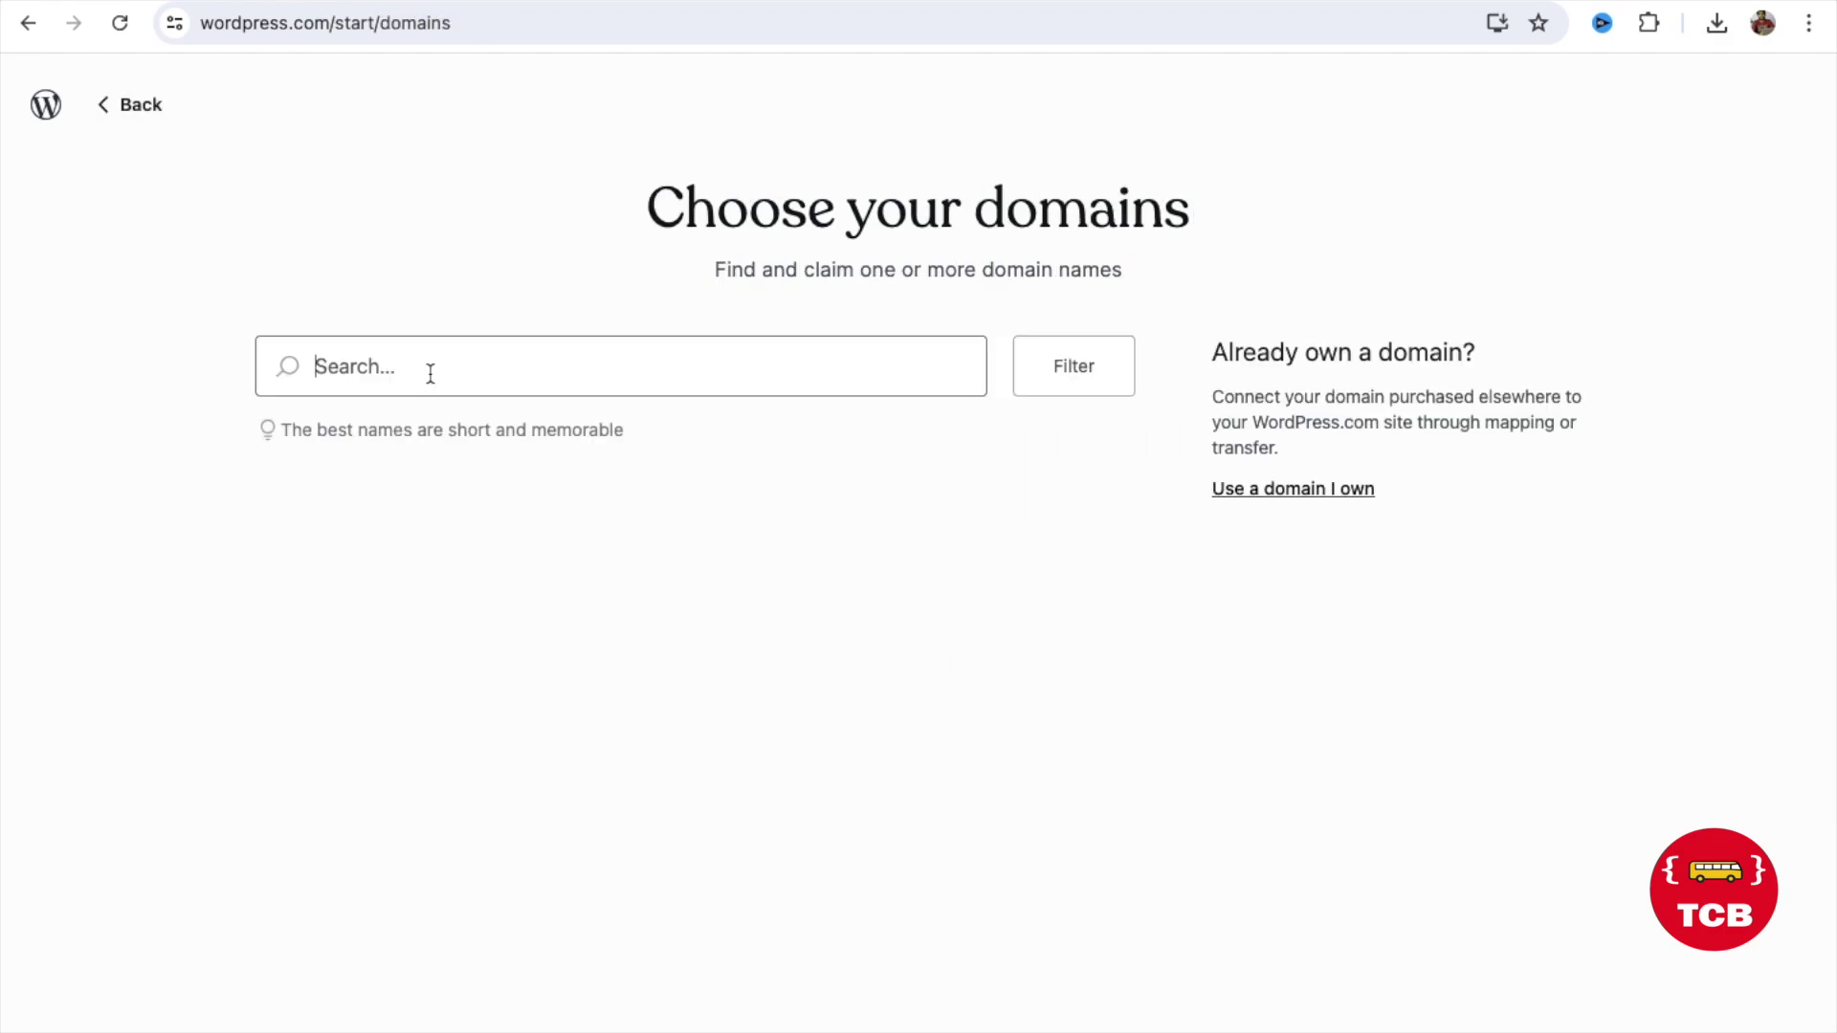
# Step: Claim the free tcbblogwebsite.wordpress.com domain
pyautogui.write('tcbbl')
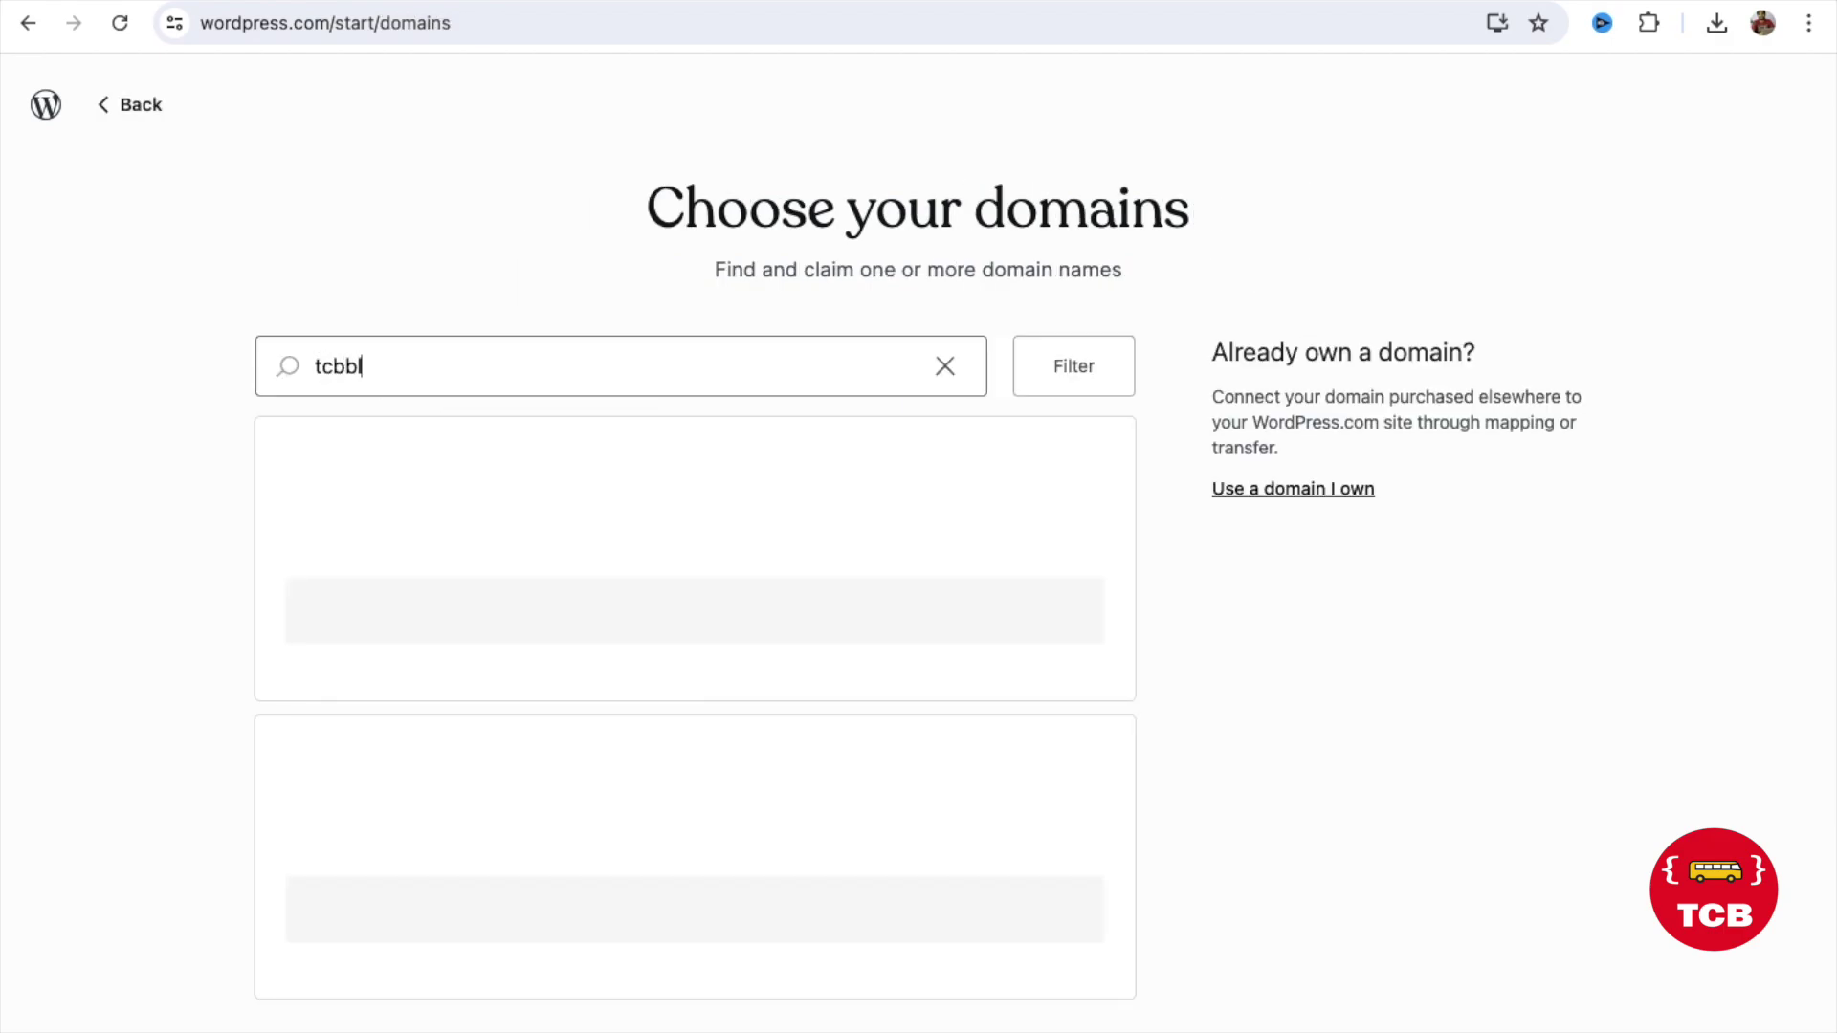
pyautogui.write('ogwebsite')
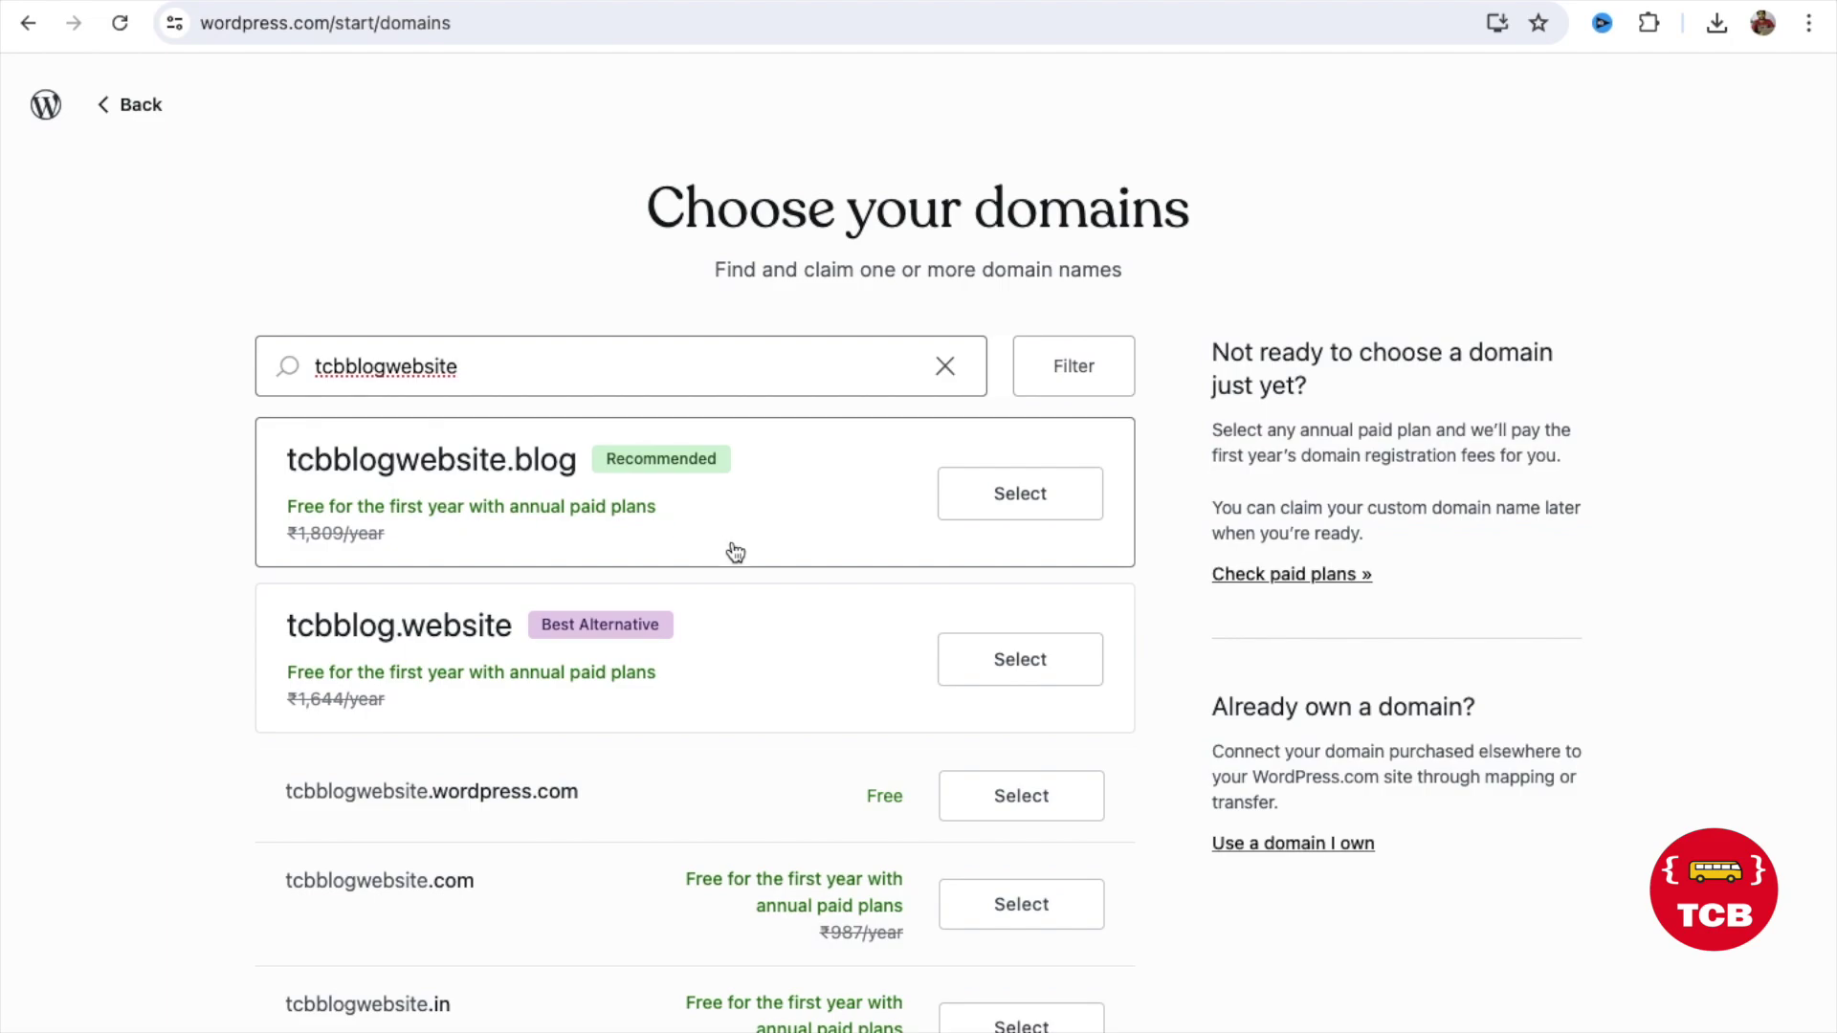
pyautogui.scroll(-2, 731, 551)
pyautogui.scroll(-3, 732, 551)
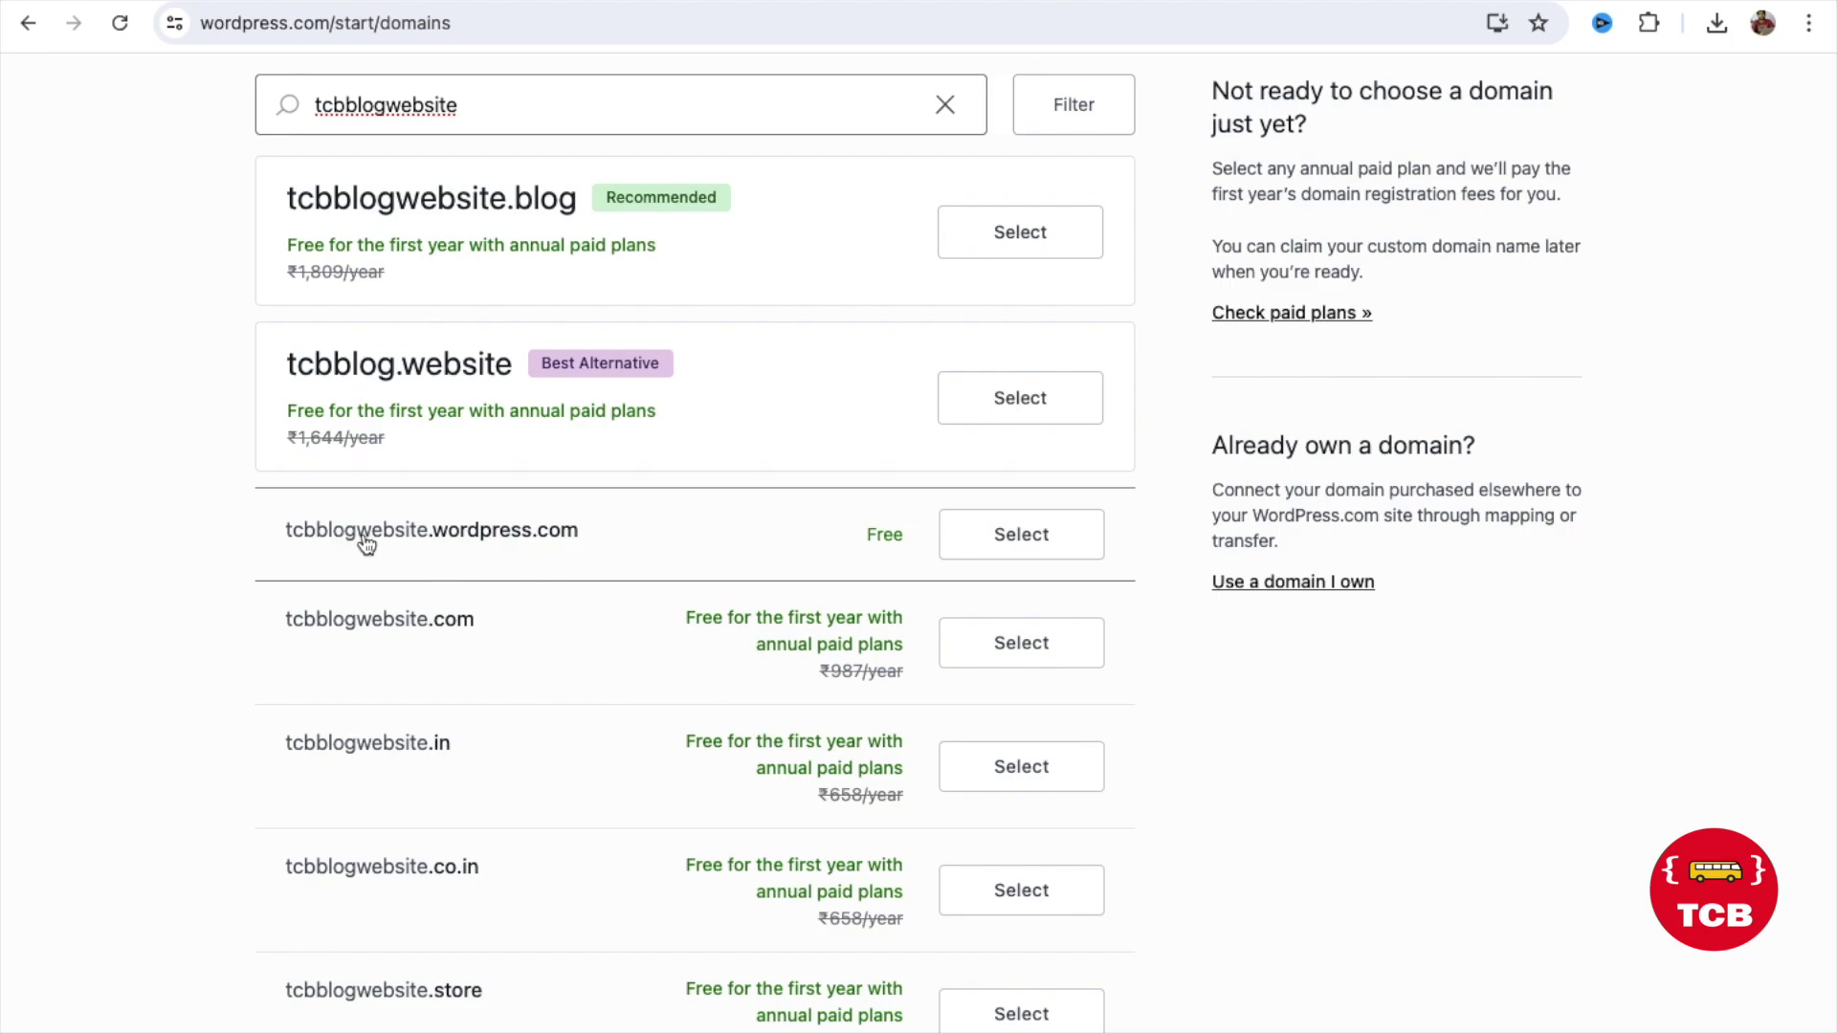
pyautogui.click(1030, 539)
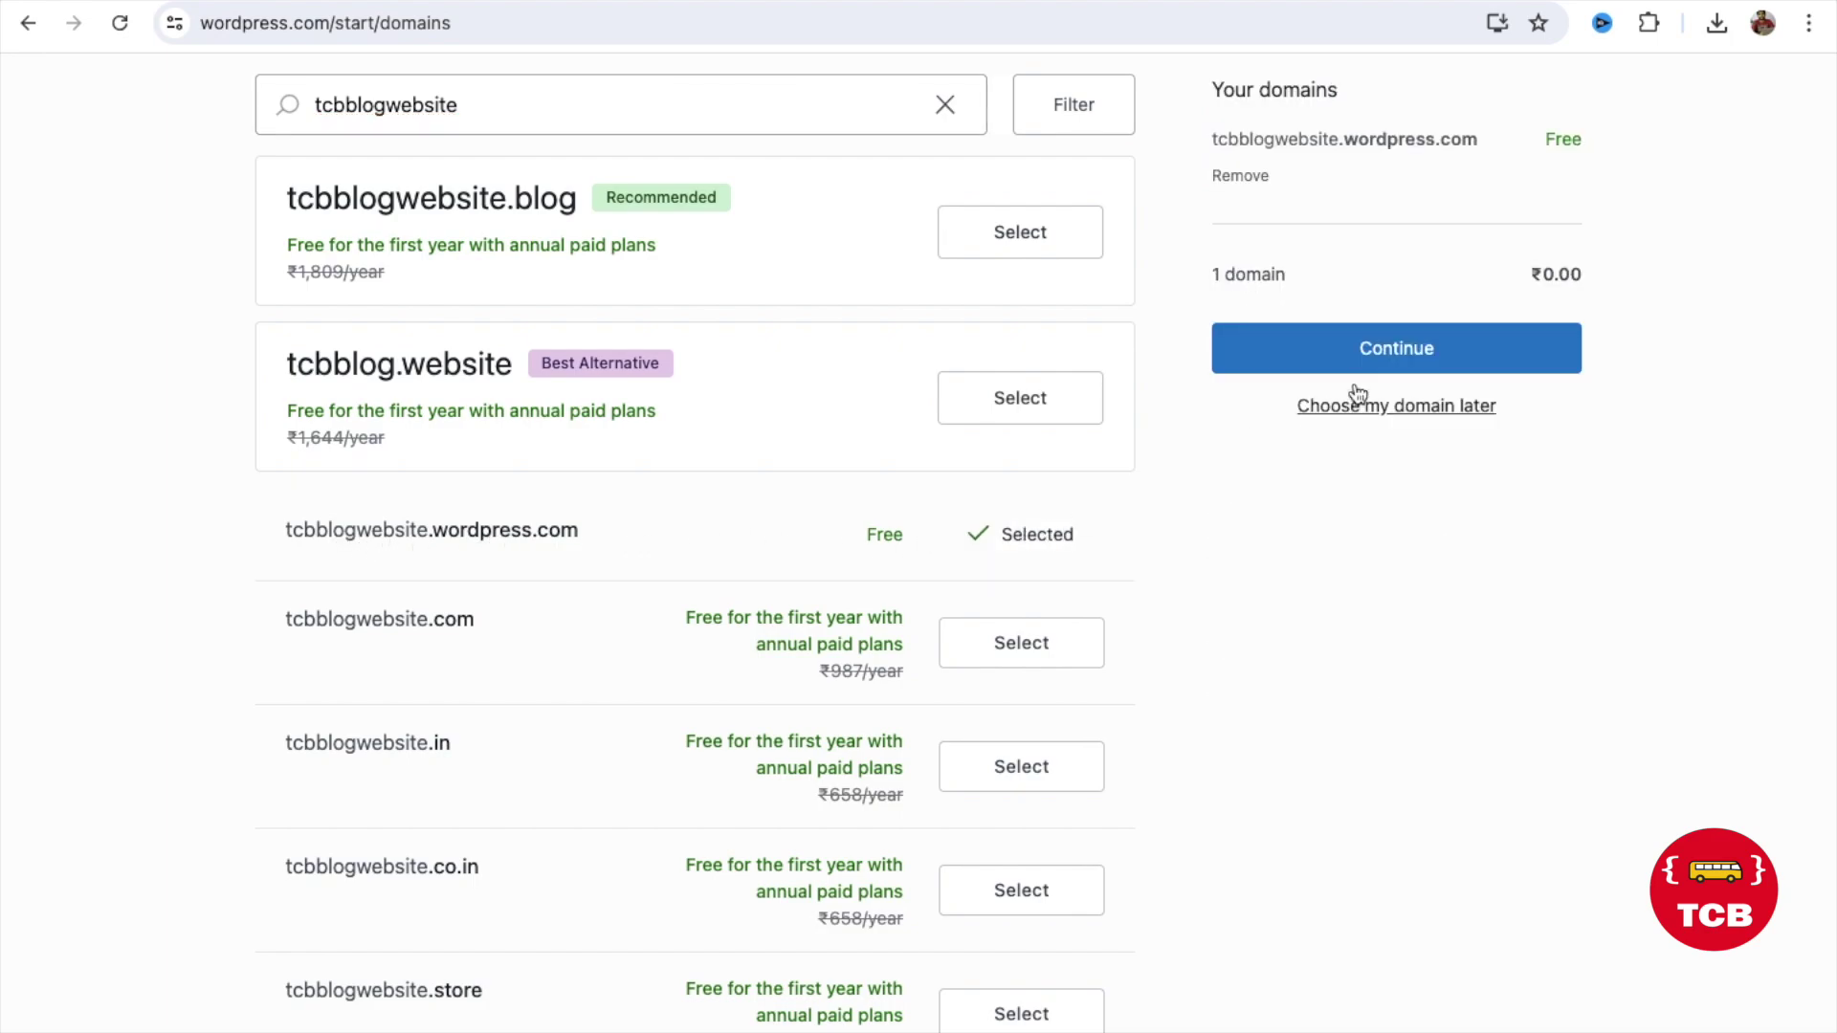
pyautogui.click(1403, 354)
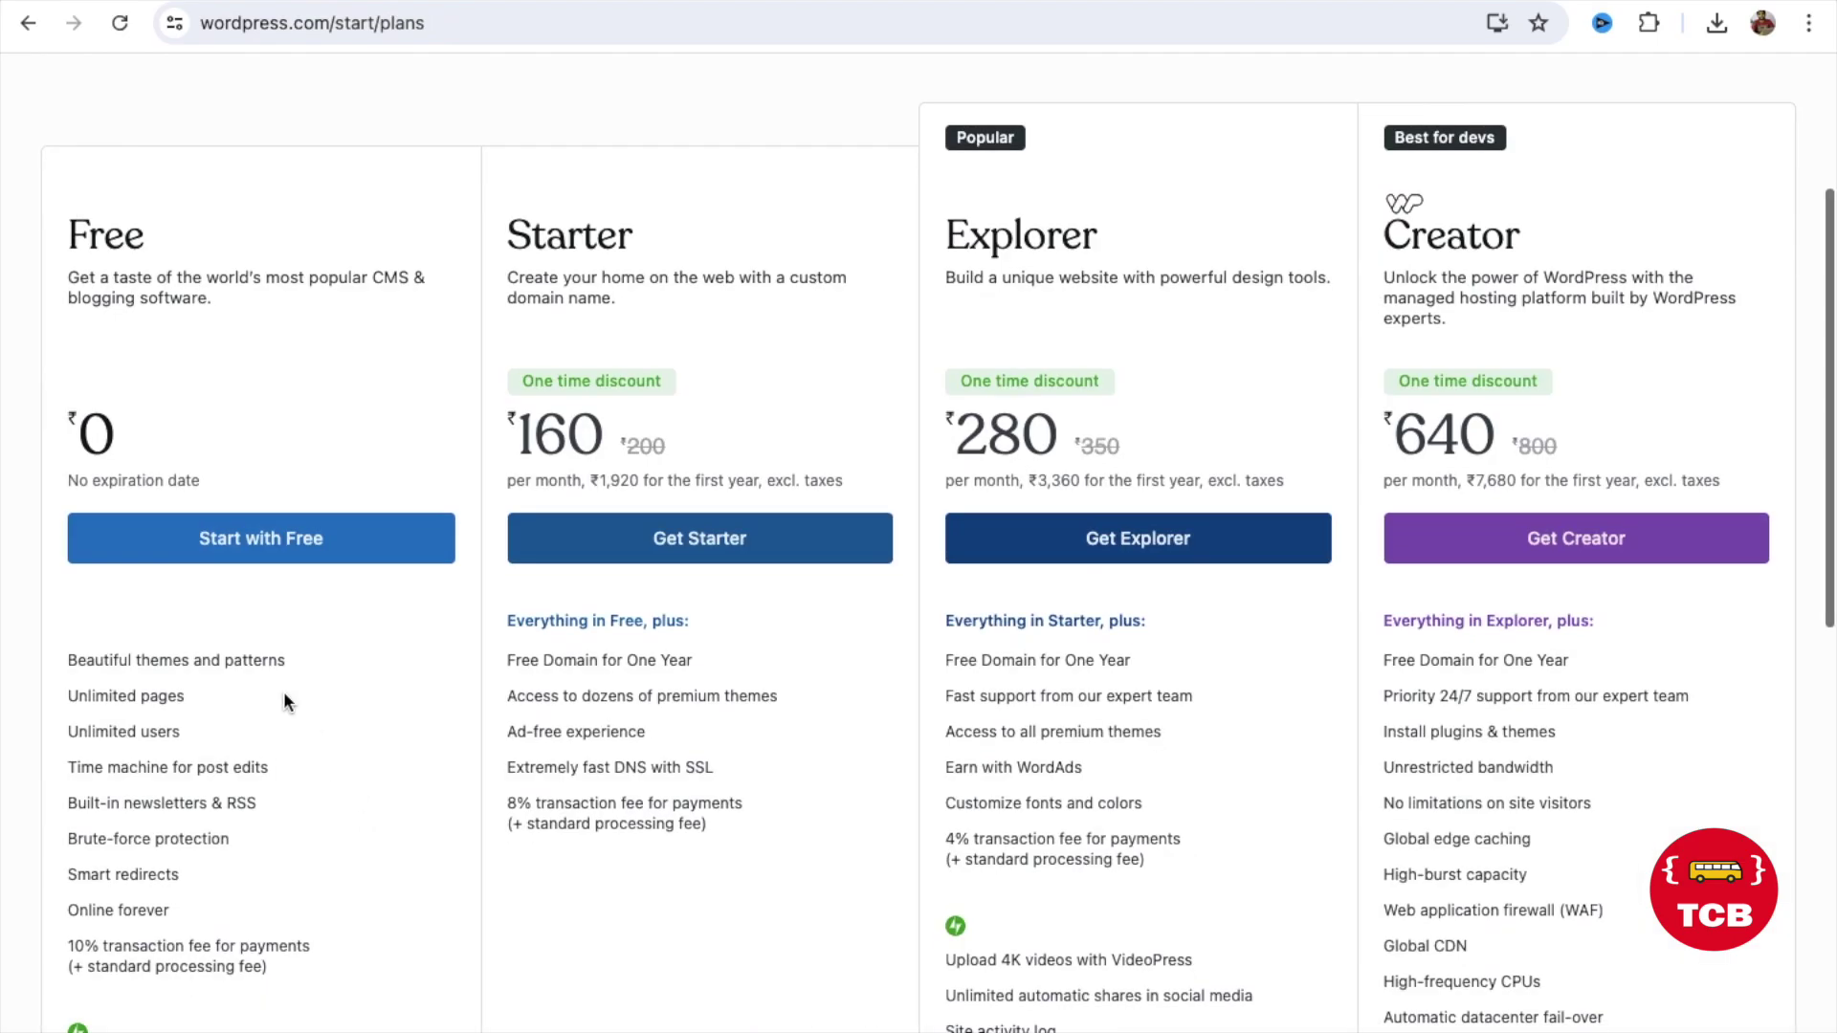
# Step: Choose the Free plan, set blog name 'TCB Blogs' and tagline 'blogs for tcb'
pyautogui.click(228, 553)
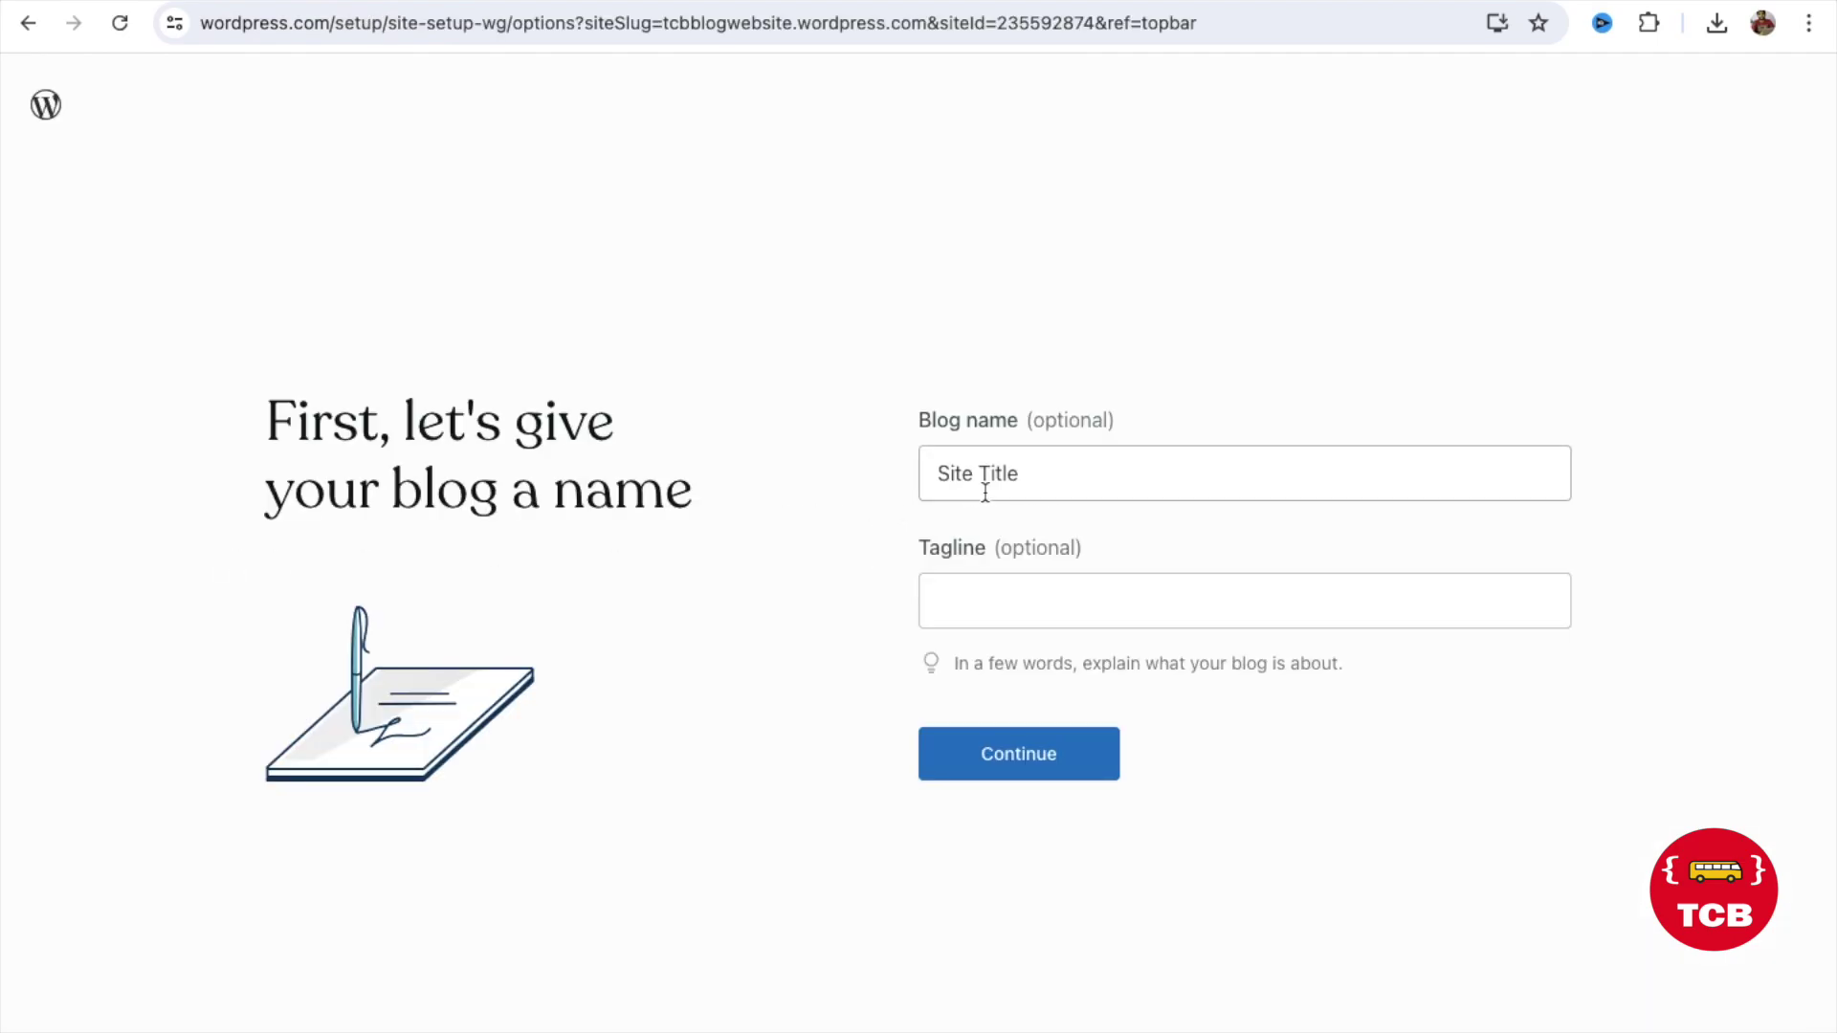
pyautogui.click(986, 489)
pyautogui.tripleClick(986, 489)
pyautogui.write('TCB Blogs')
pyautogui.press('Tab')
pyautogui.write('blogs for tcb')
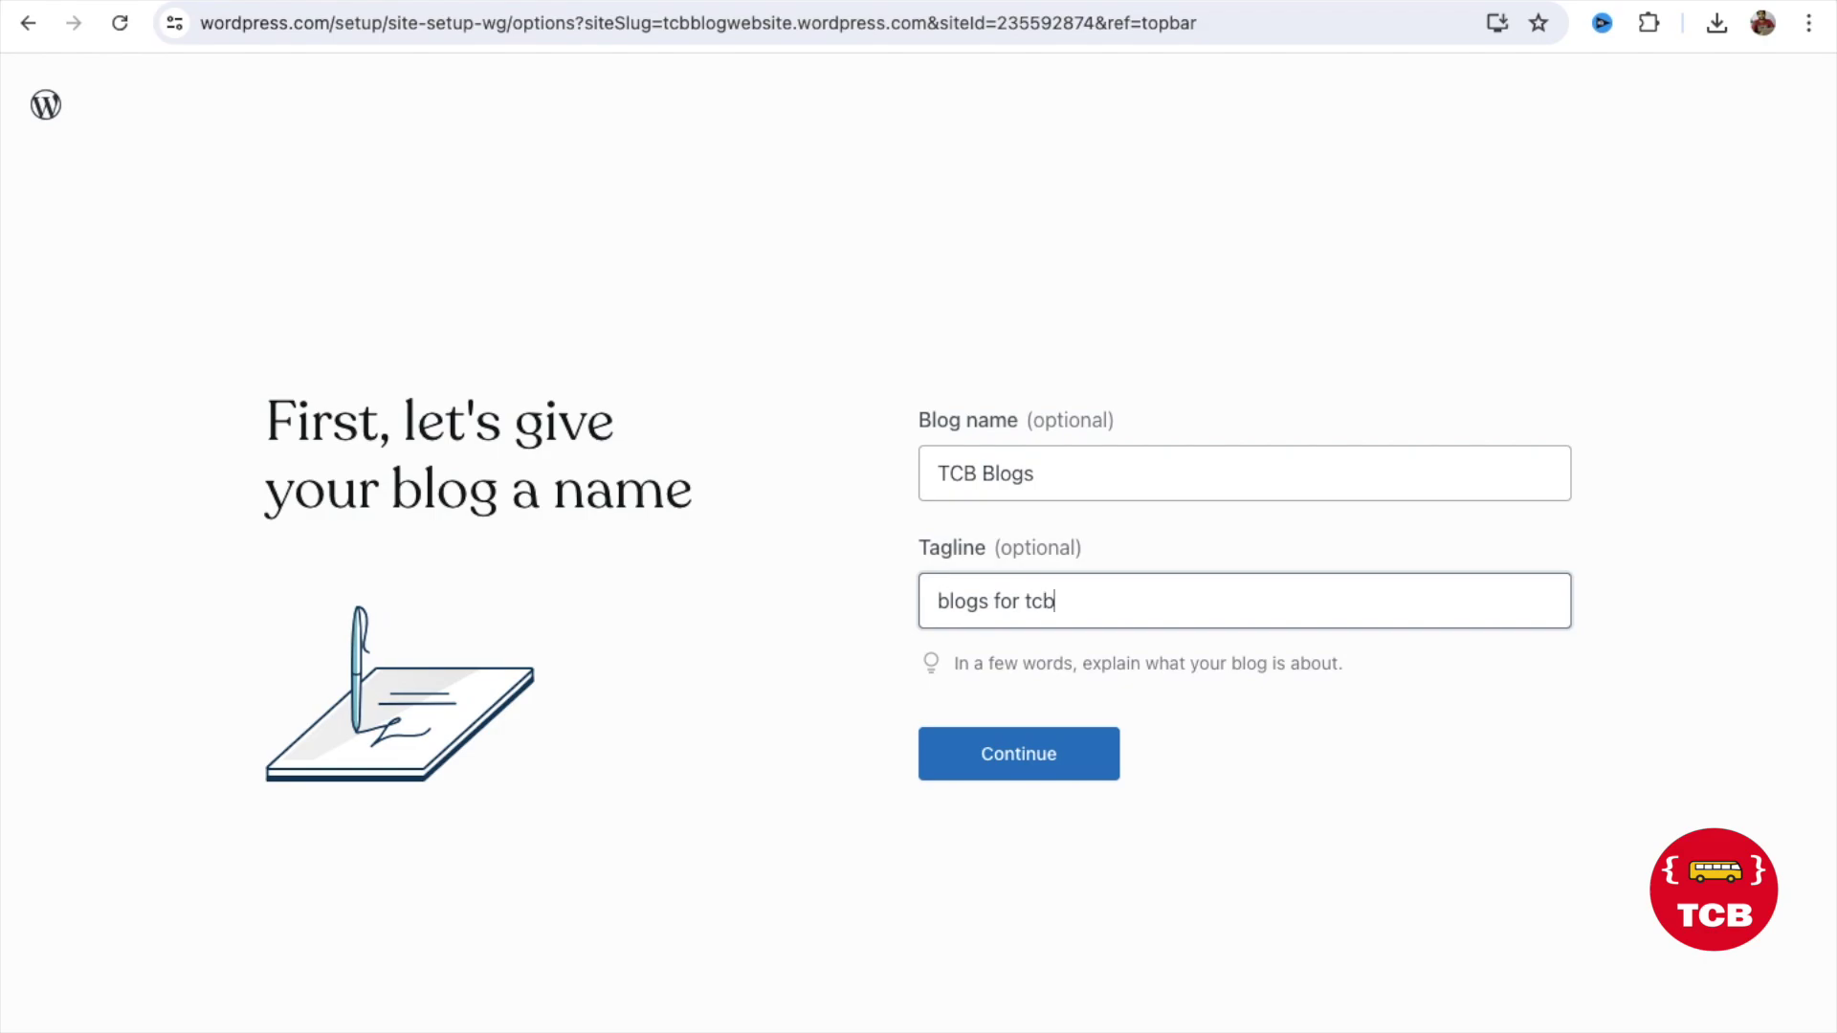
pyautogui.click(949, 761)
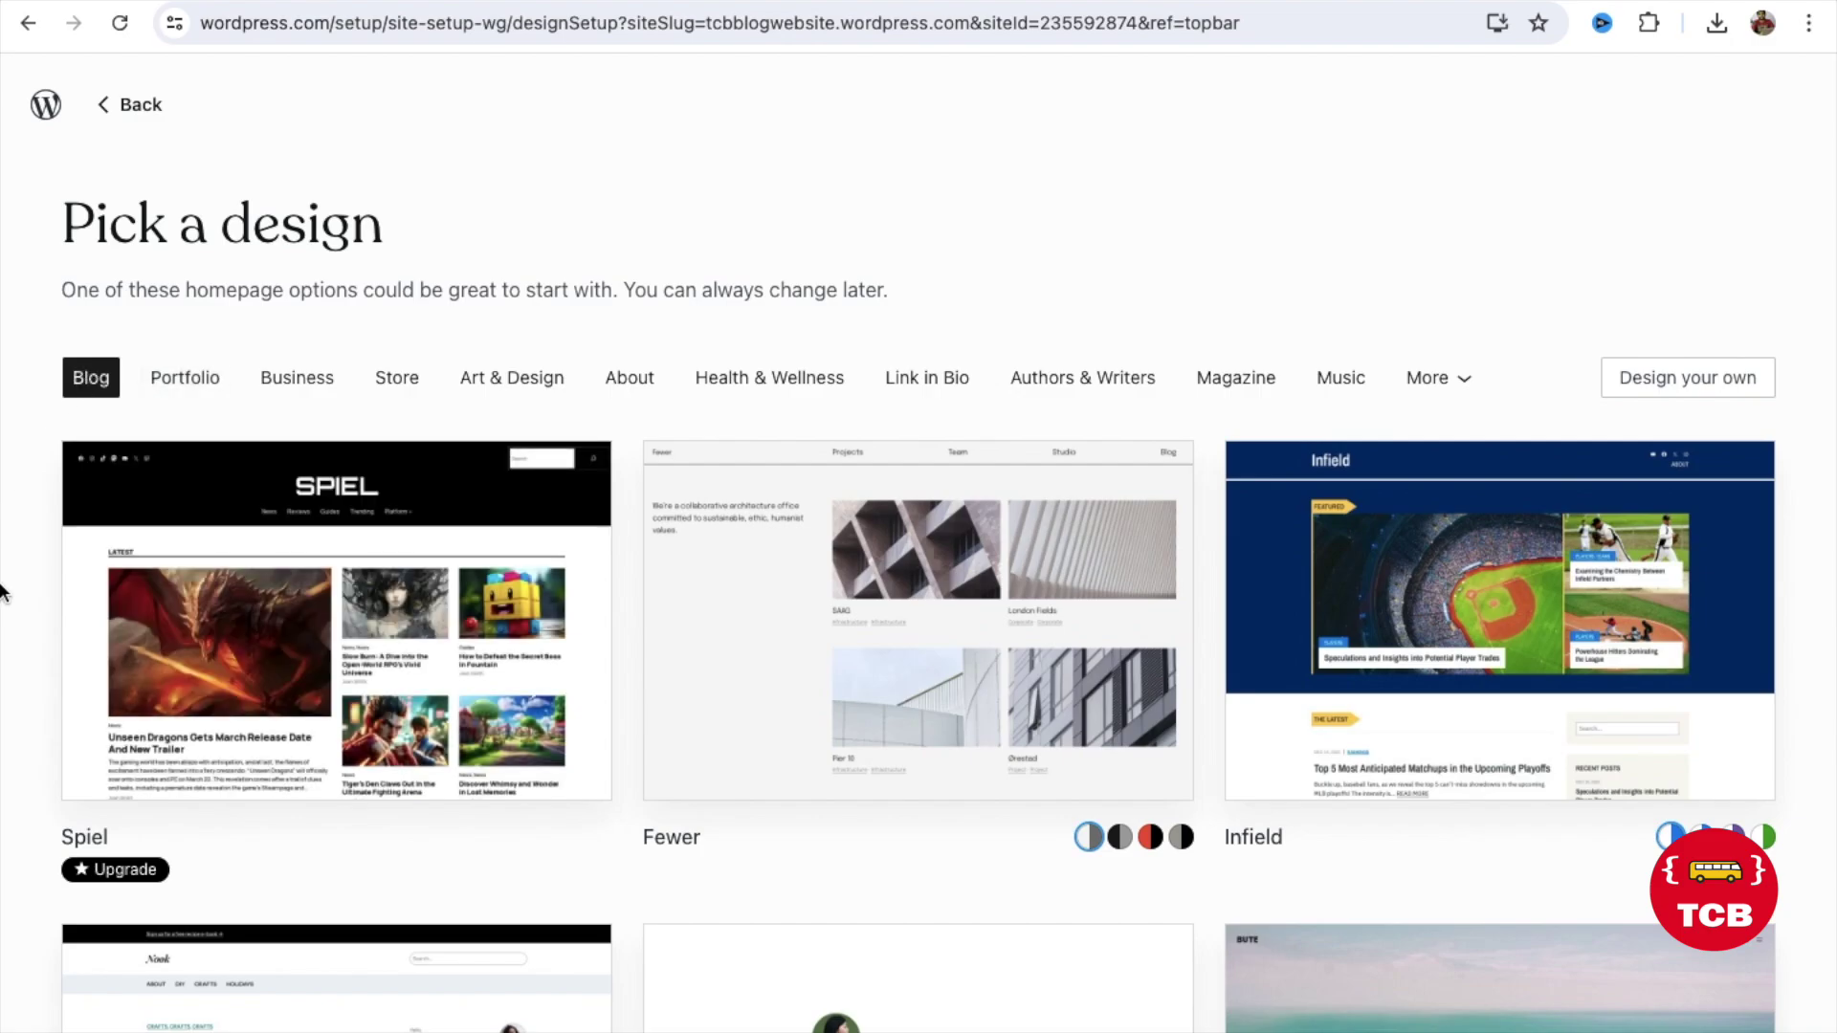
# Step: Browse the design gallery and select the Masu theme, opening the post editor
pyautogui.scroll(-3, 3, 590)
pyautogui.scroll(-3, 3, 590)
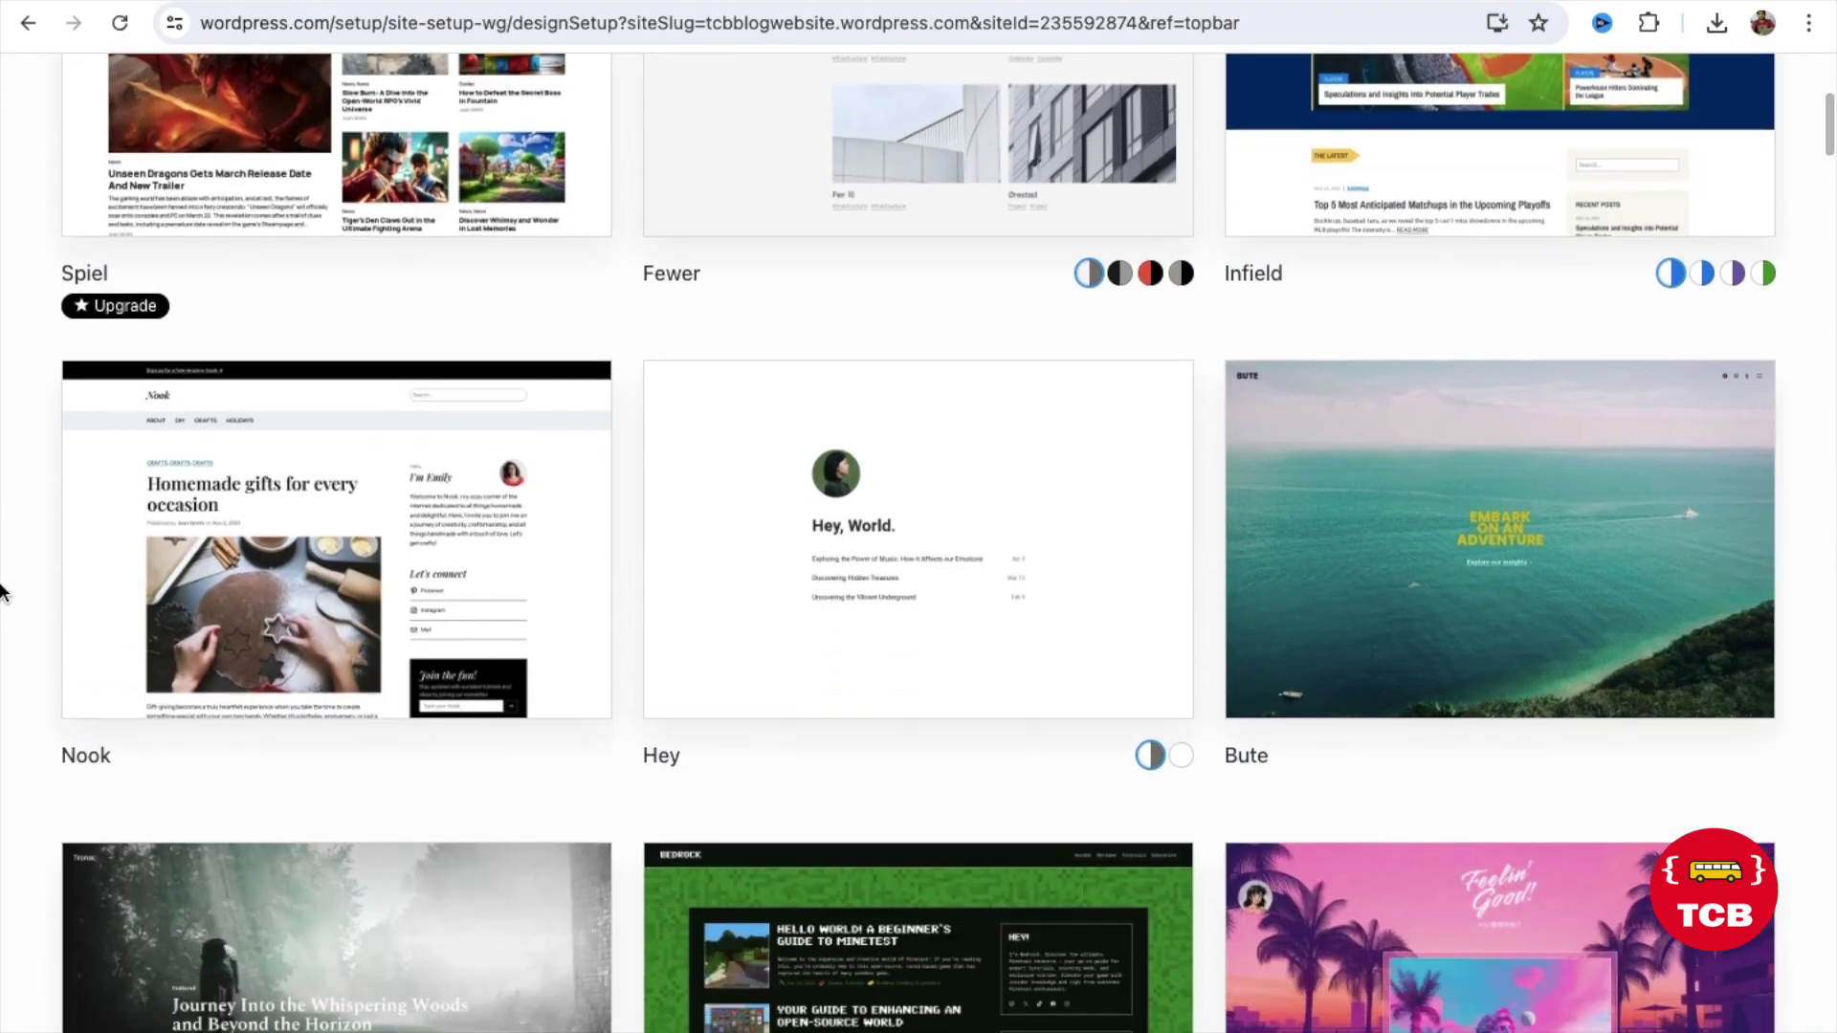
pyautogui.scroll(-5, 2, 591)
pyautogui.scroll(-3, 2, 590)
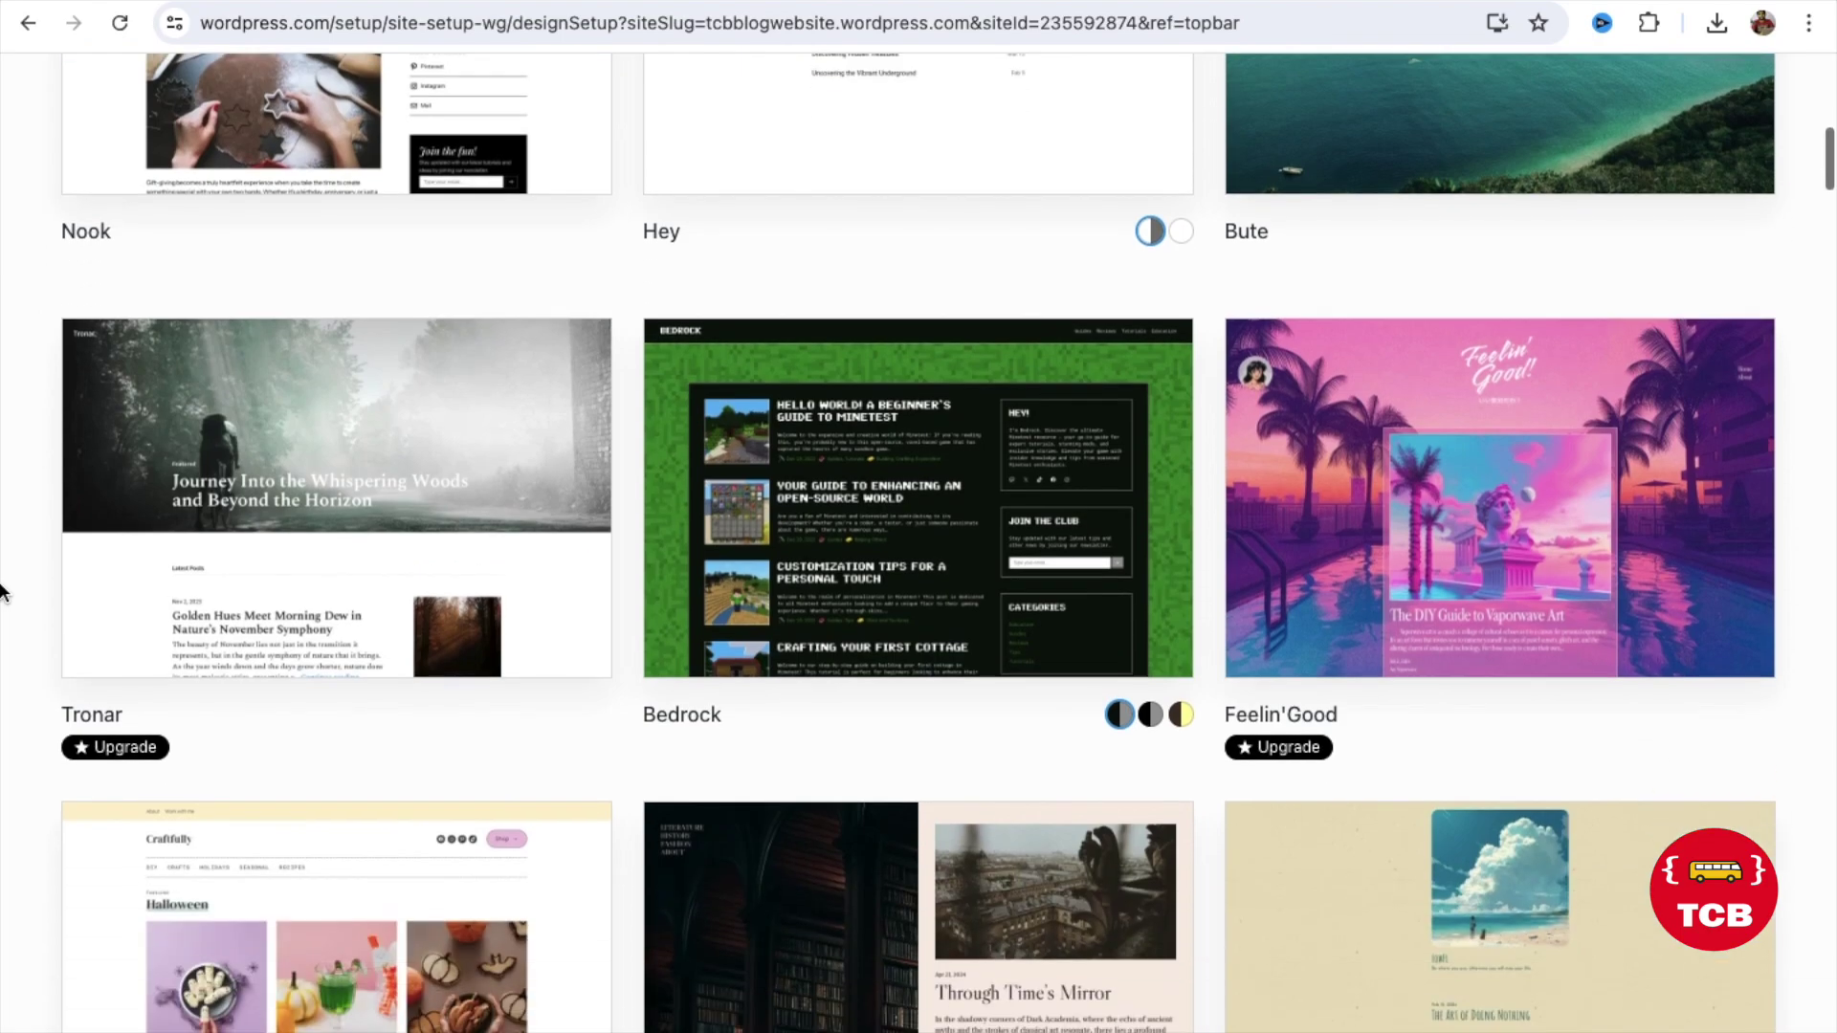
pyautogui.scroll(-3, 4, 587)
pyautogui.scroll(-13, 4, 586)
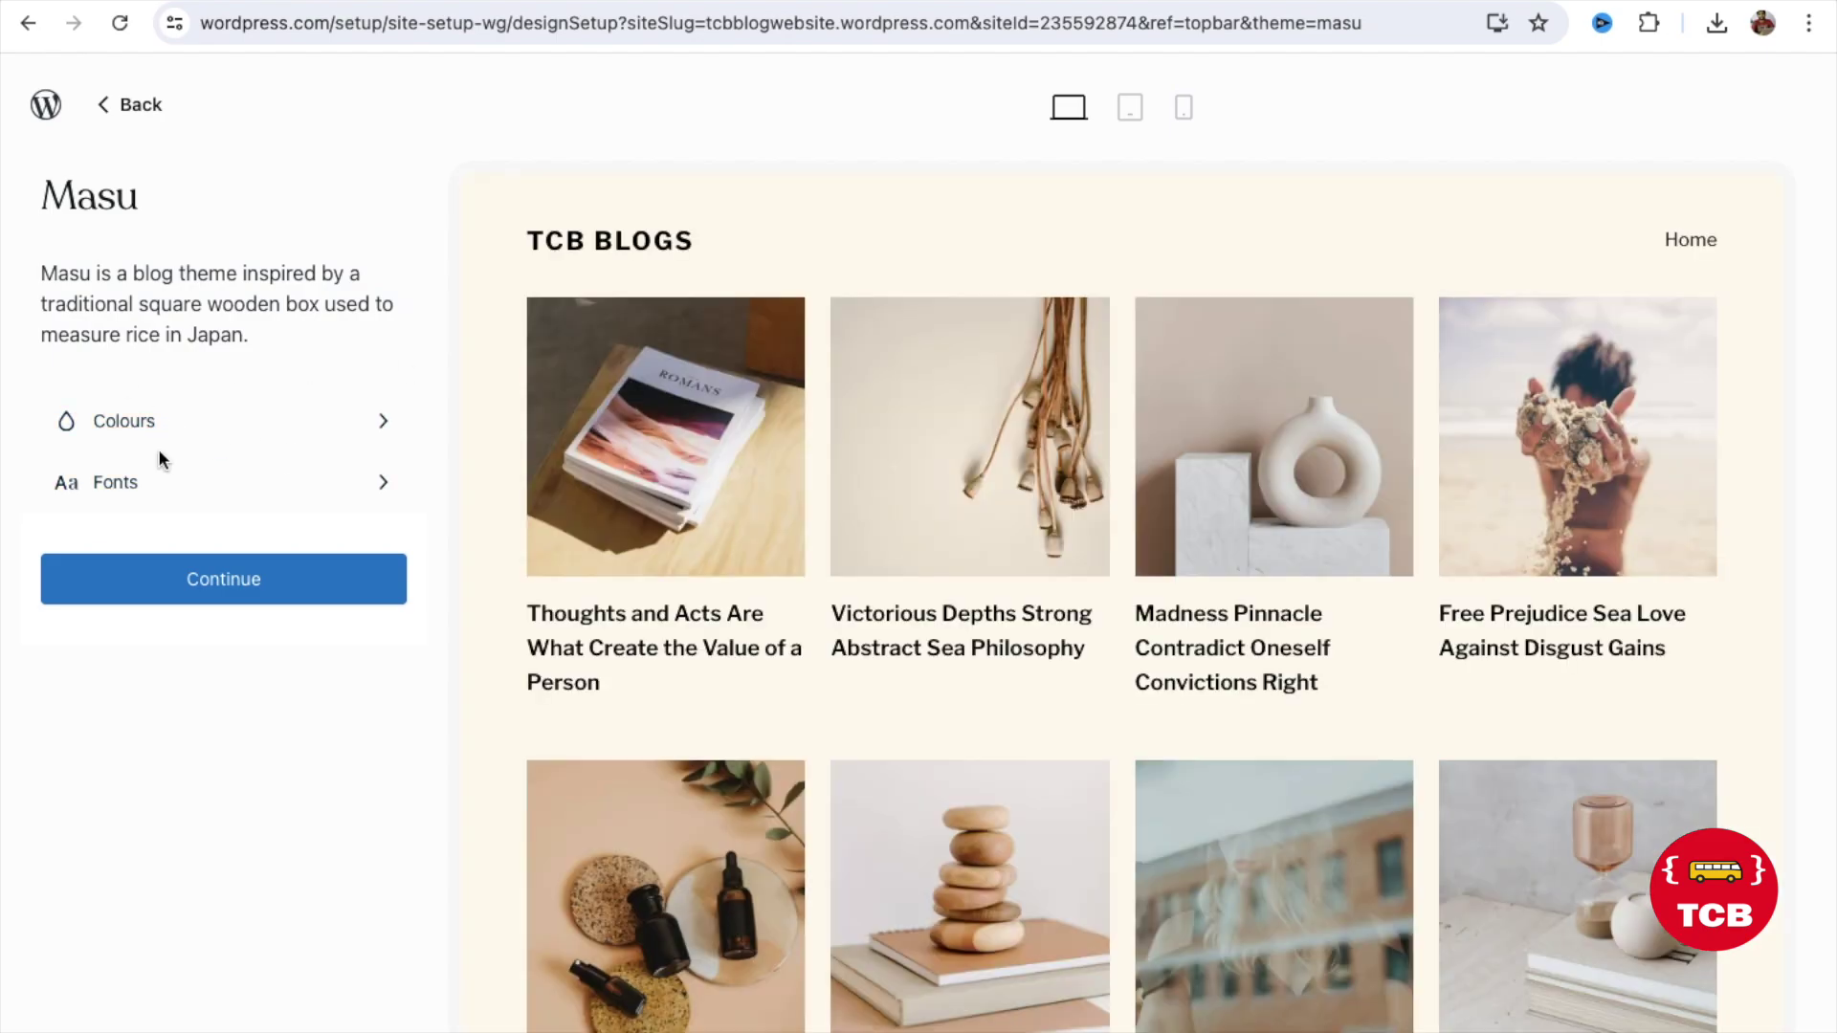
pyautogui.click(256, 580)
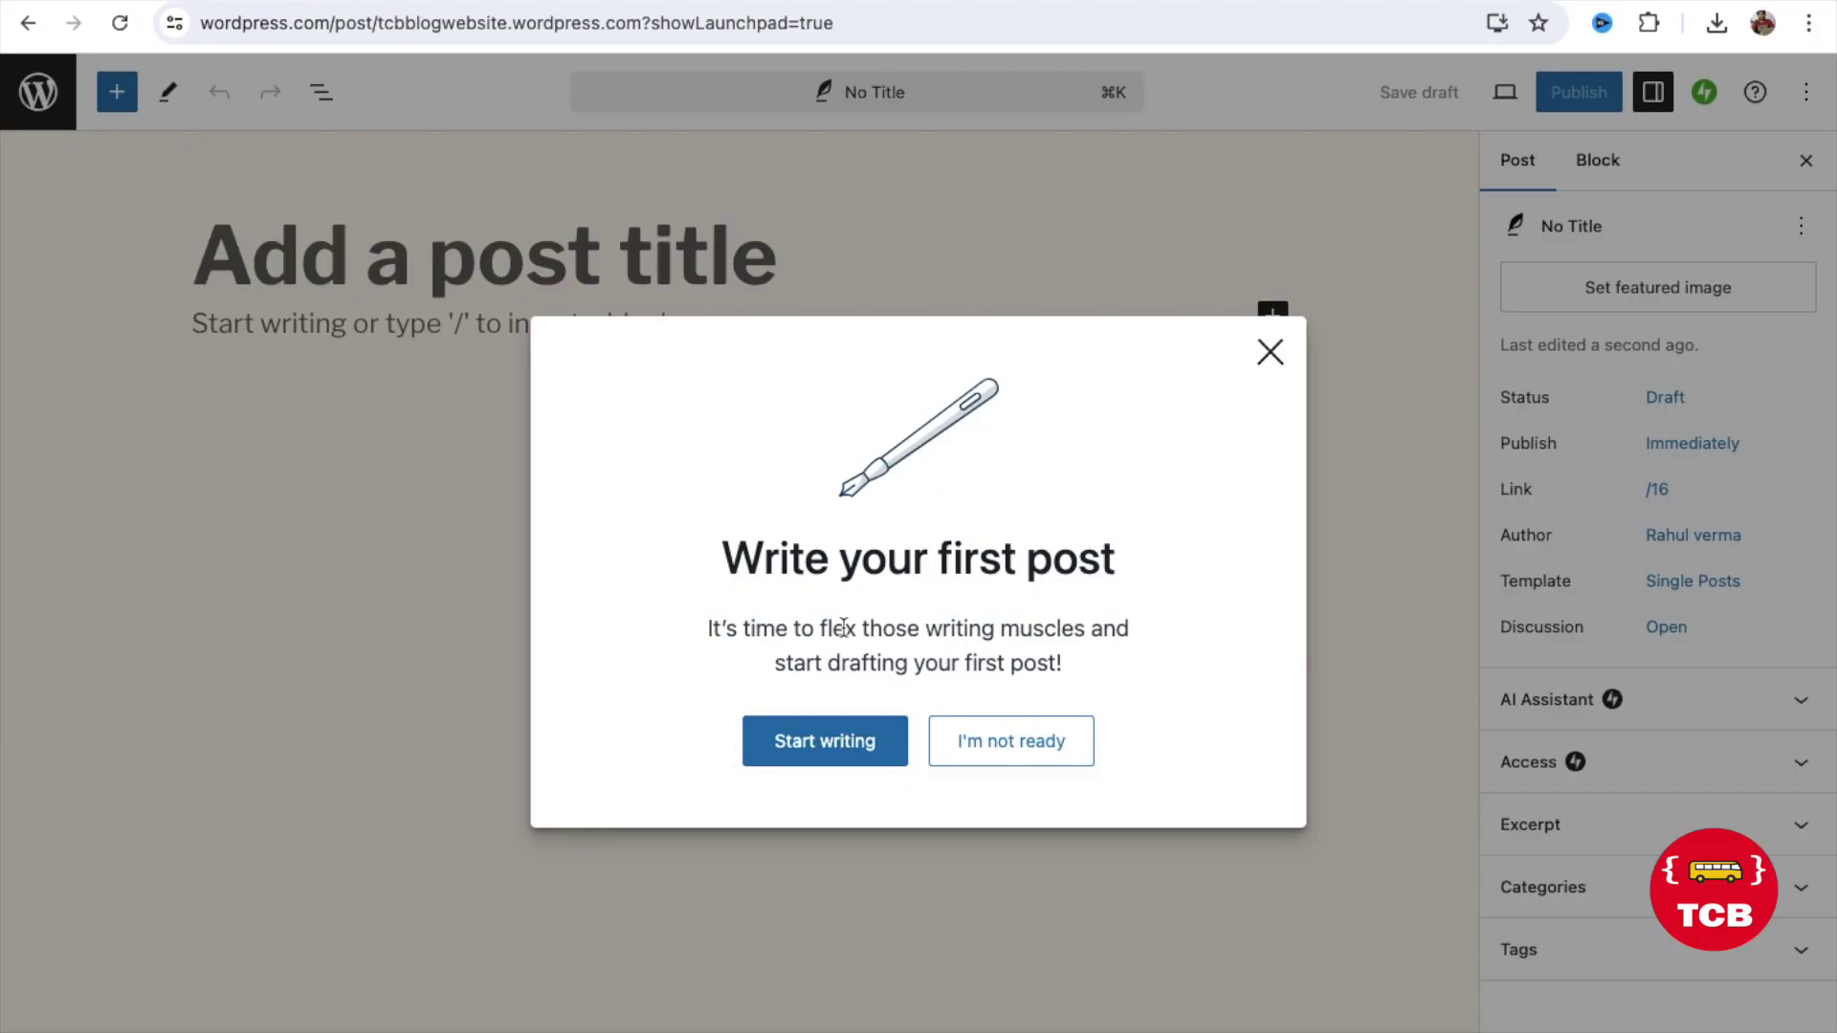
# Step: Title the new post 'This is my first blog'
pyautogui.click(829, 744)
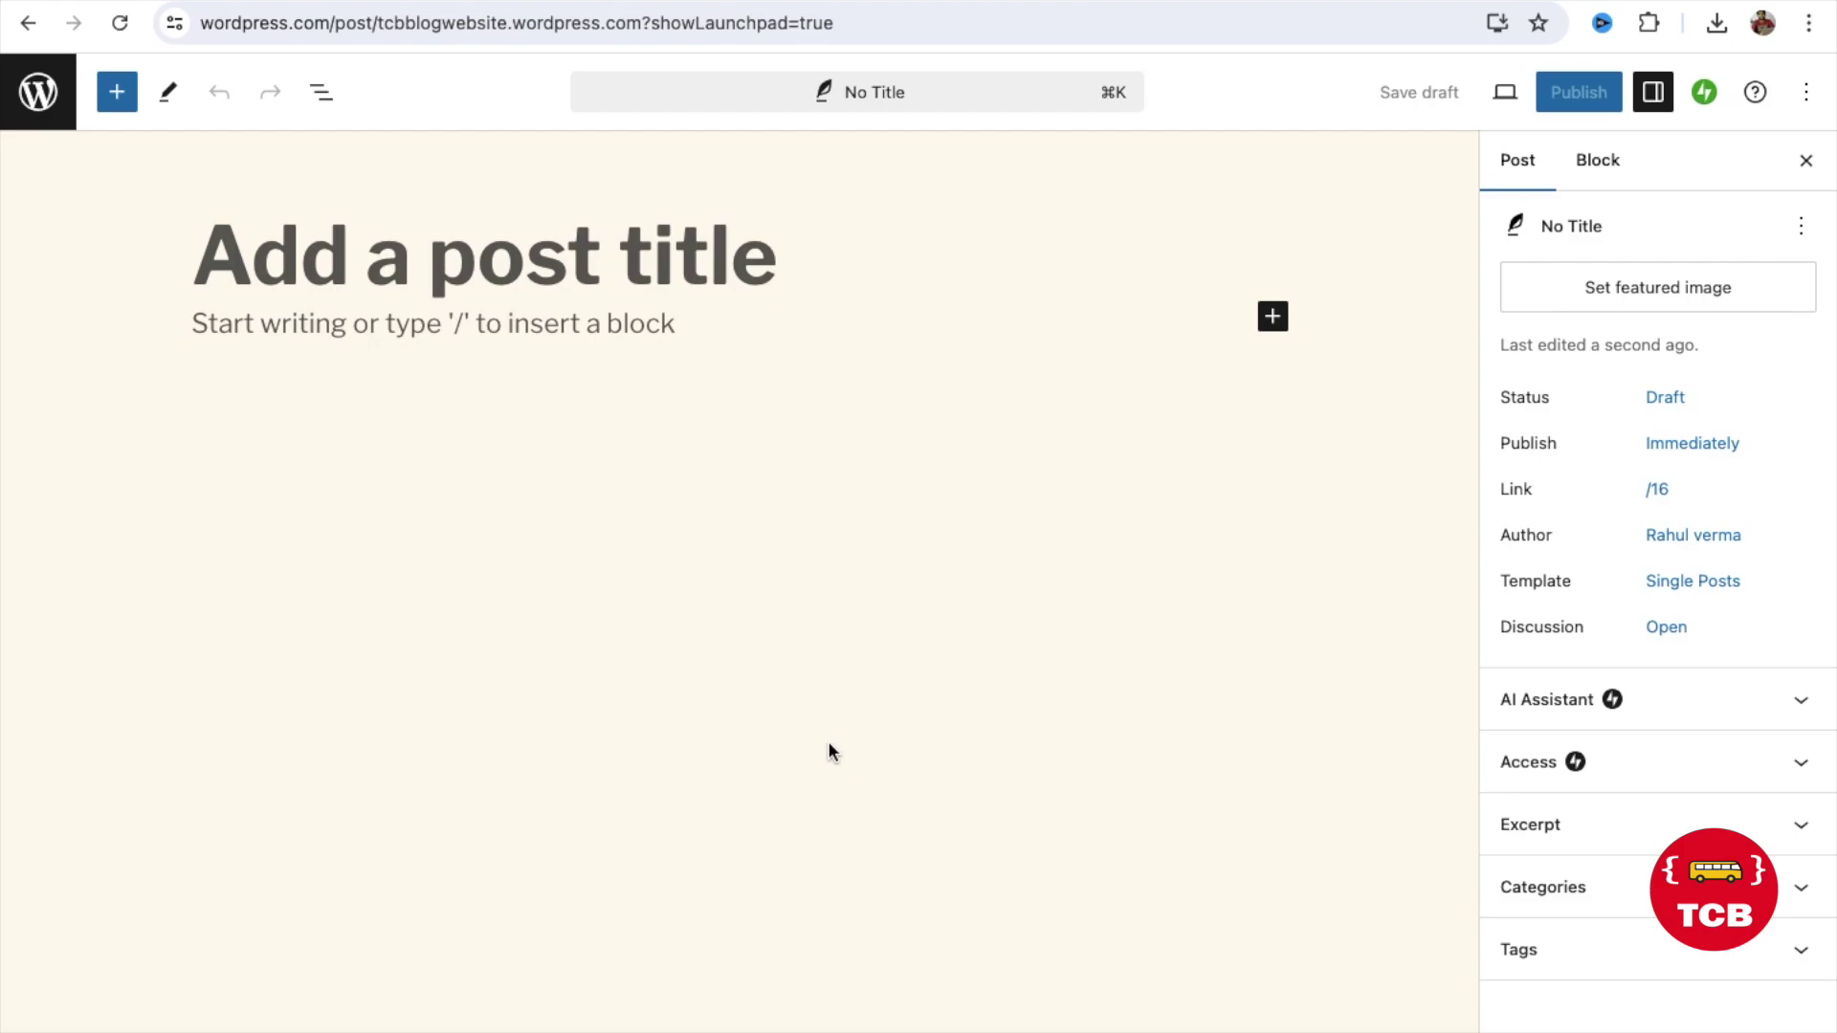
pyautogui.click(466, 242)
pyautogui.write('Ths is')
pyautogui.hotkey('ctrl', 'a')
pyautogui.write('this is')
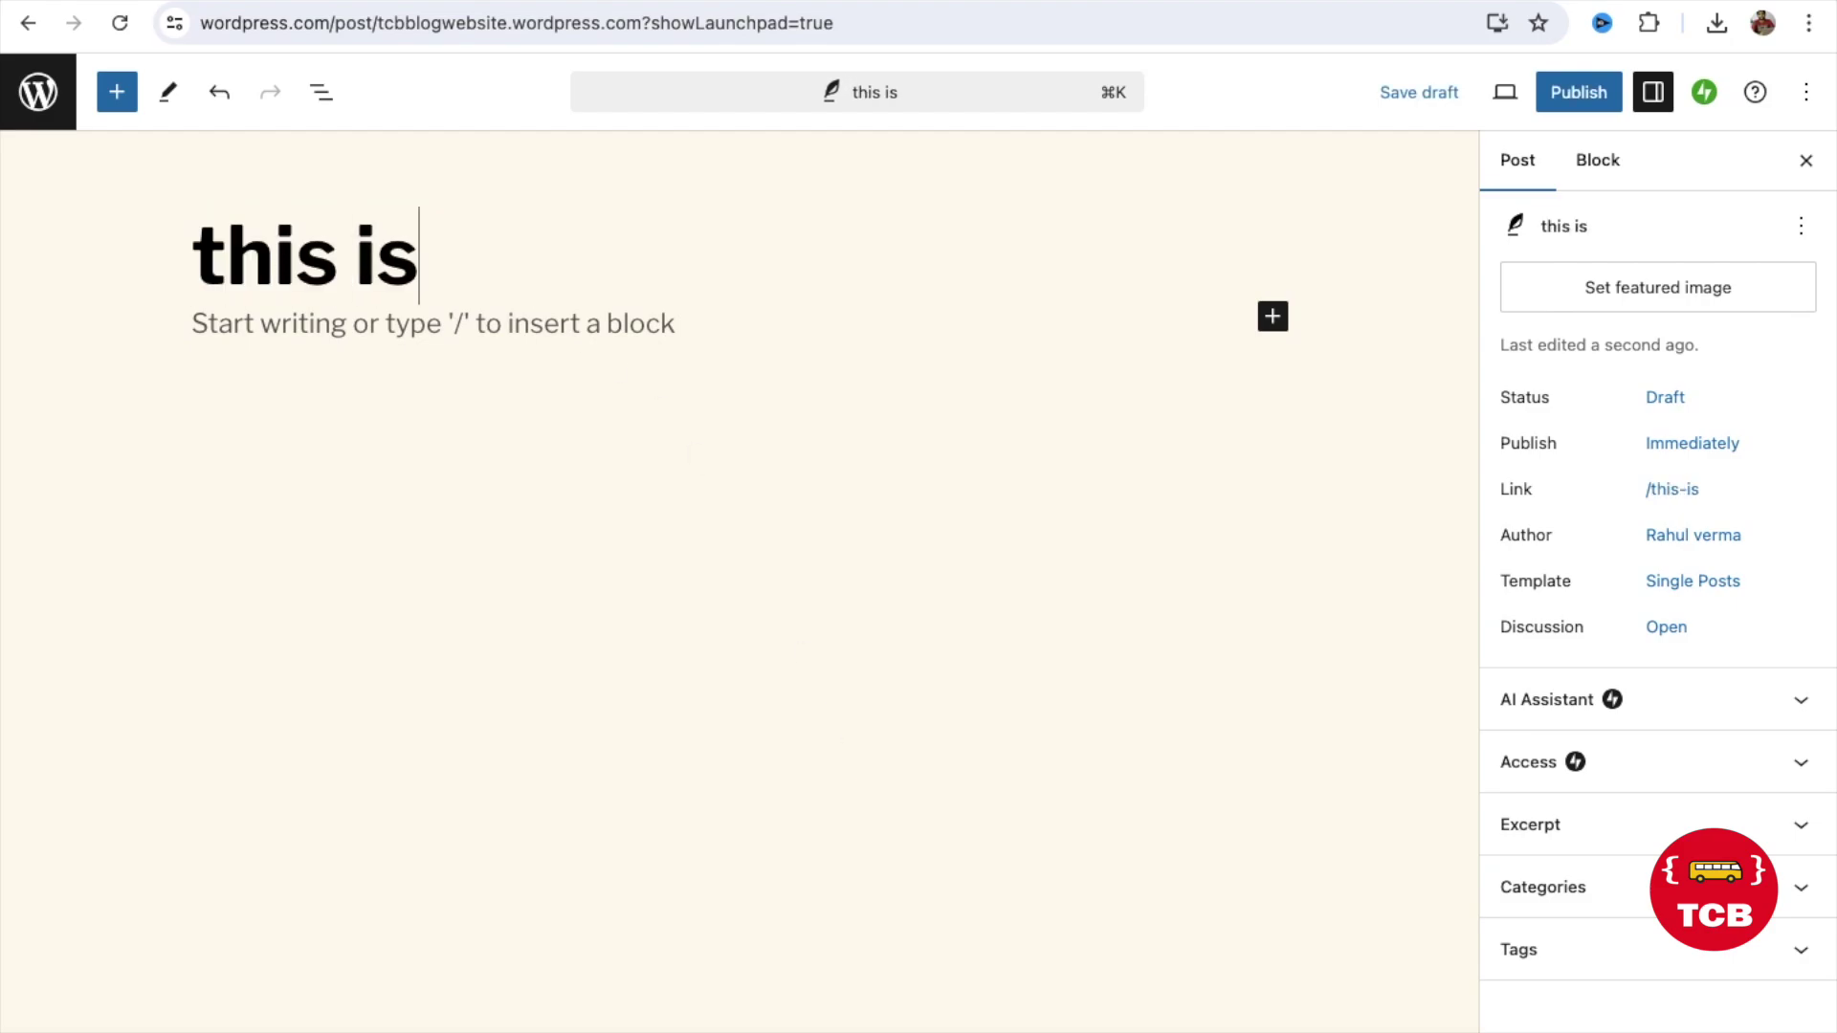
pyautogui.hotkey('ctrl', 'a')
pyautogui.write('This is my firs')
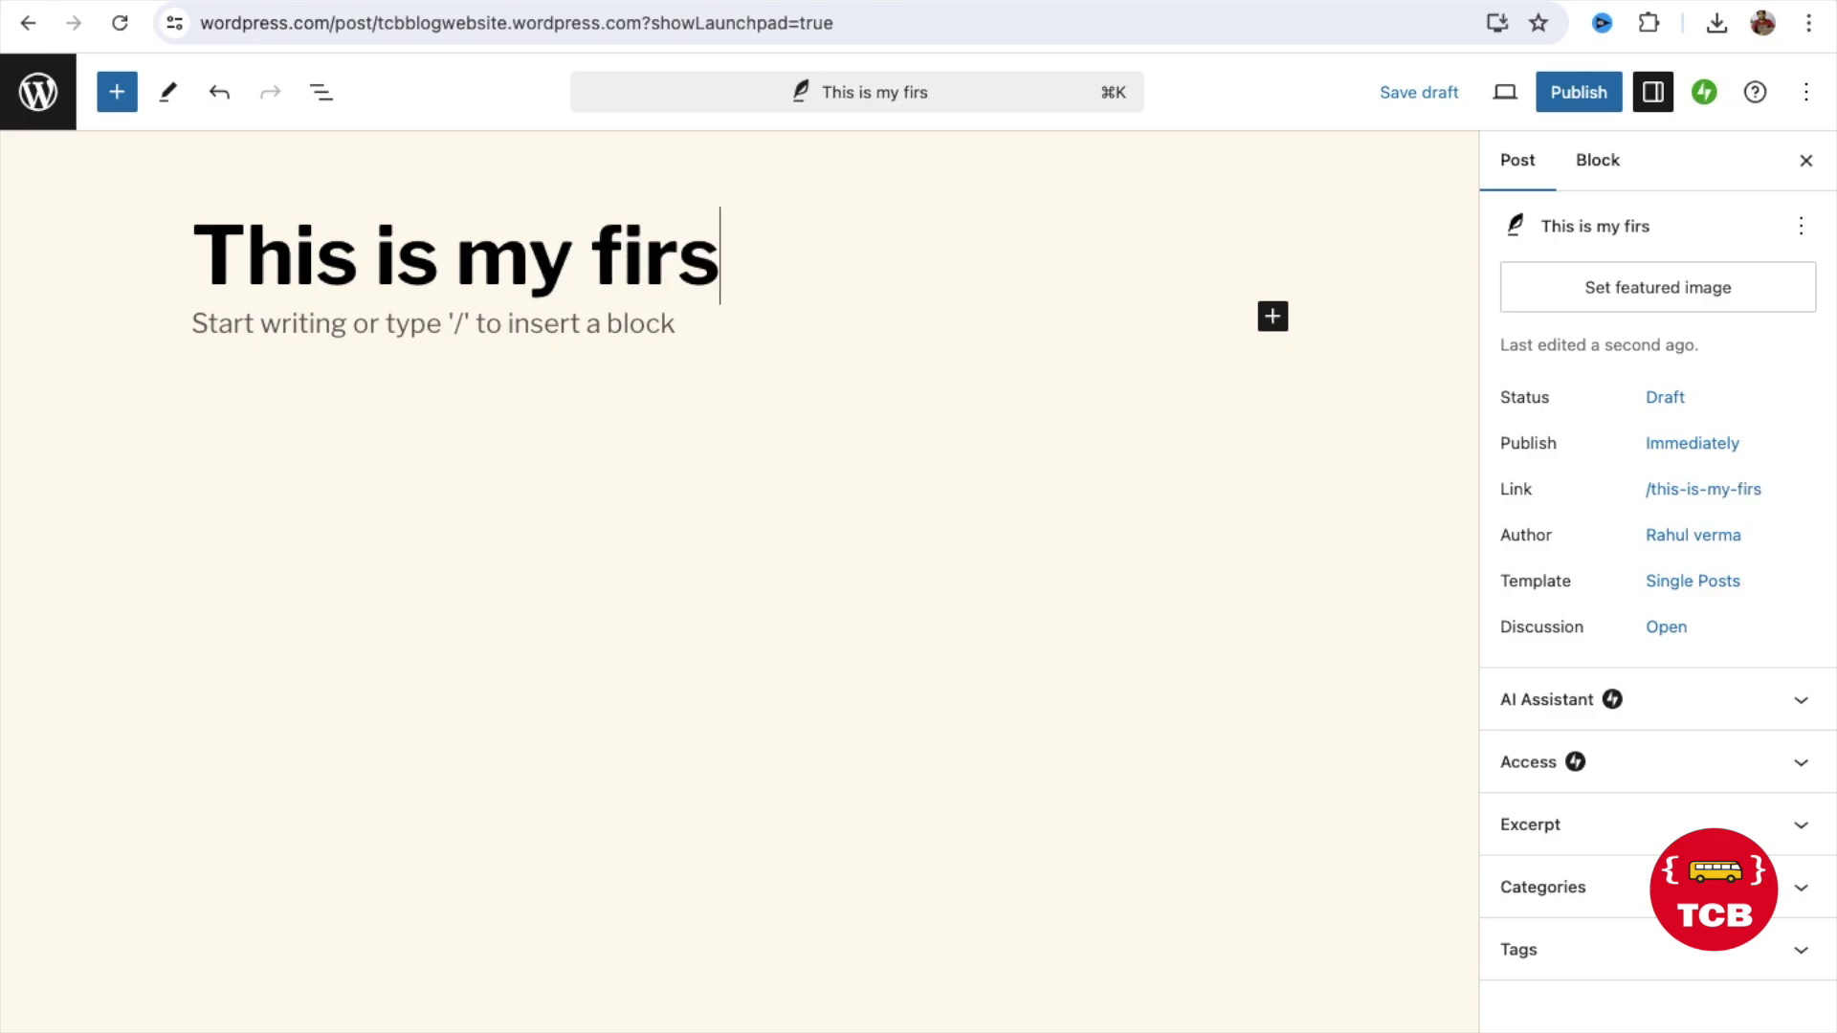
pyautogui.write('t blog')
pyautogui.press('Return')
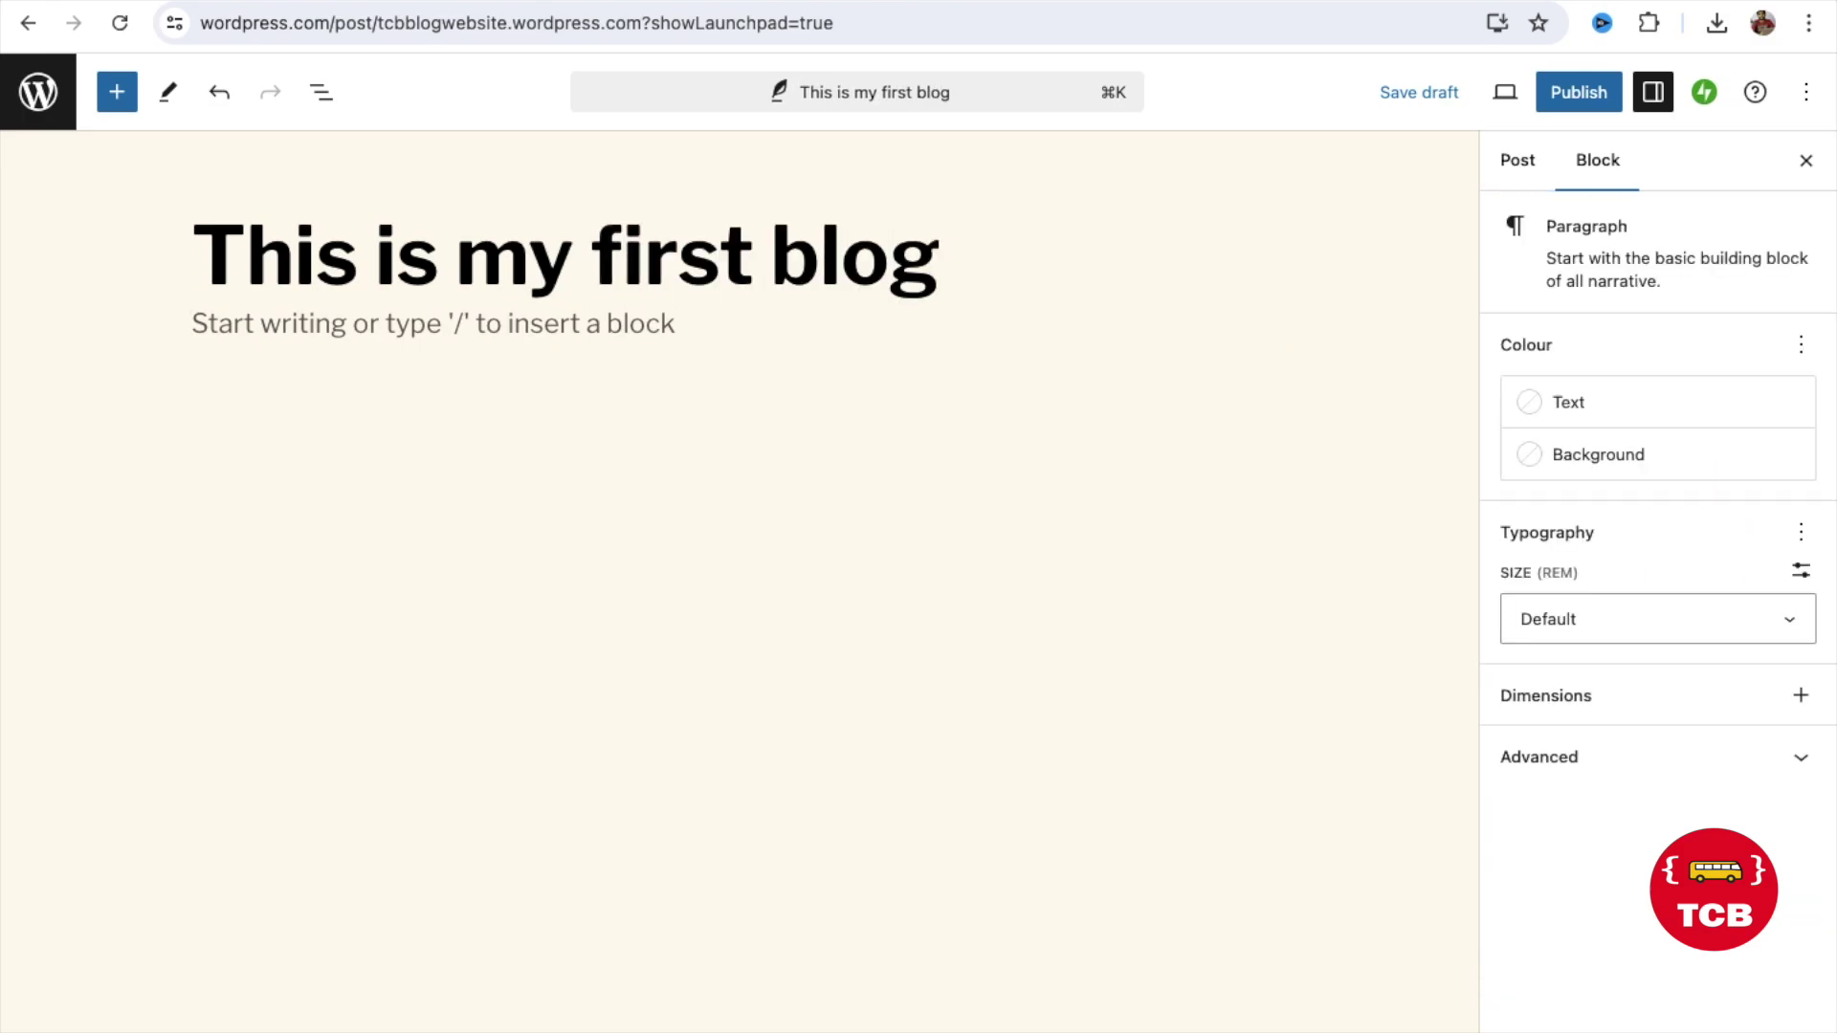
# Step: Fill the first paragraph with the phrase 'hello this is' repeated
pyautogui.write('hello this is')
pyautogui.hotkey('ctrl', 'a')
pyautogui.hotkey('ctrl', 'c')
pyautogui.hotkey('ctrl', 'v')
pyautogui.hotkey('ctrl', 'v')
pyautogui.hotkey('ctrl', 'v')
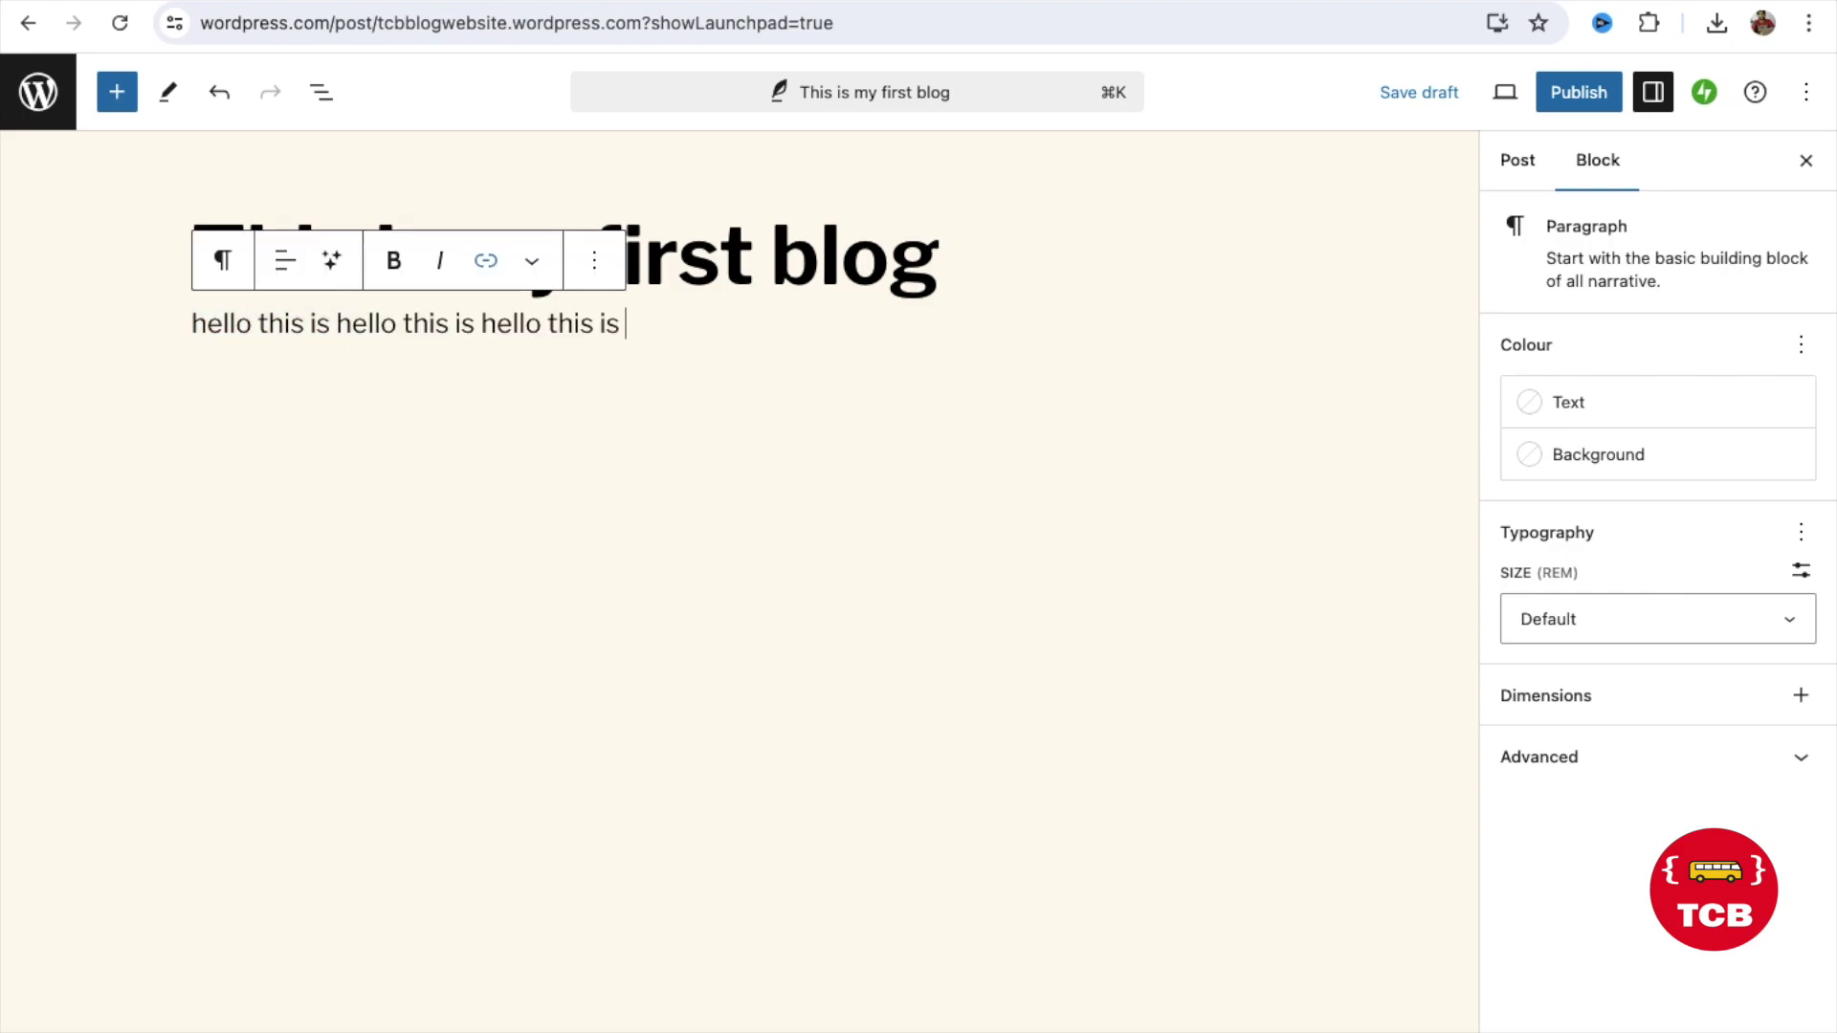
pyautogui.hotkey('ctrl', 'v')
pyautogui.hotkey('ctrl', 'v')
pyautogui.hotkey('ctrl', 'v')
# Step: Add a longer second paragraph of pasted filler text and show the Post settings
pyautogui.hotkey('ctrl', 'v')
pyautogui.hotkey('ctrl', 'v')
pyautogui.hotkey('ctrl', 'v')
pyautogui.hotkey('ctrl', 'v')
pyautogui.hotkey('ctrl', 'v')
pyautogui.hotkey('ctrl', 'v')
pyautogui.press('Return')
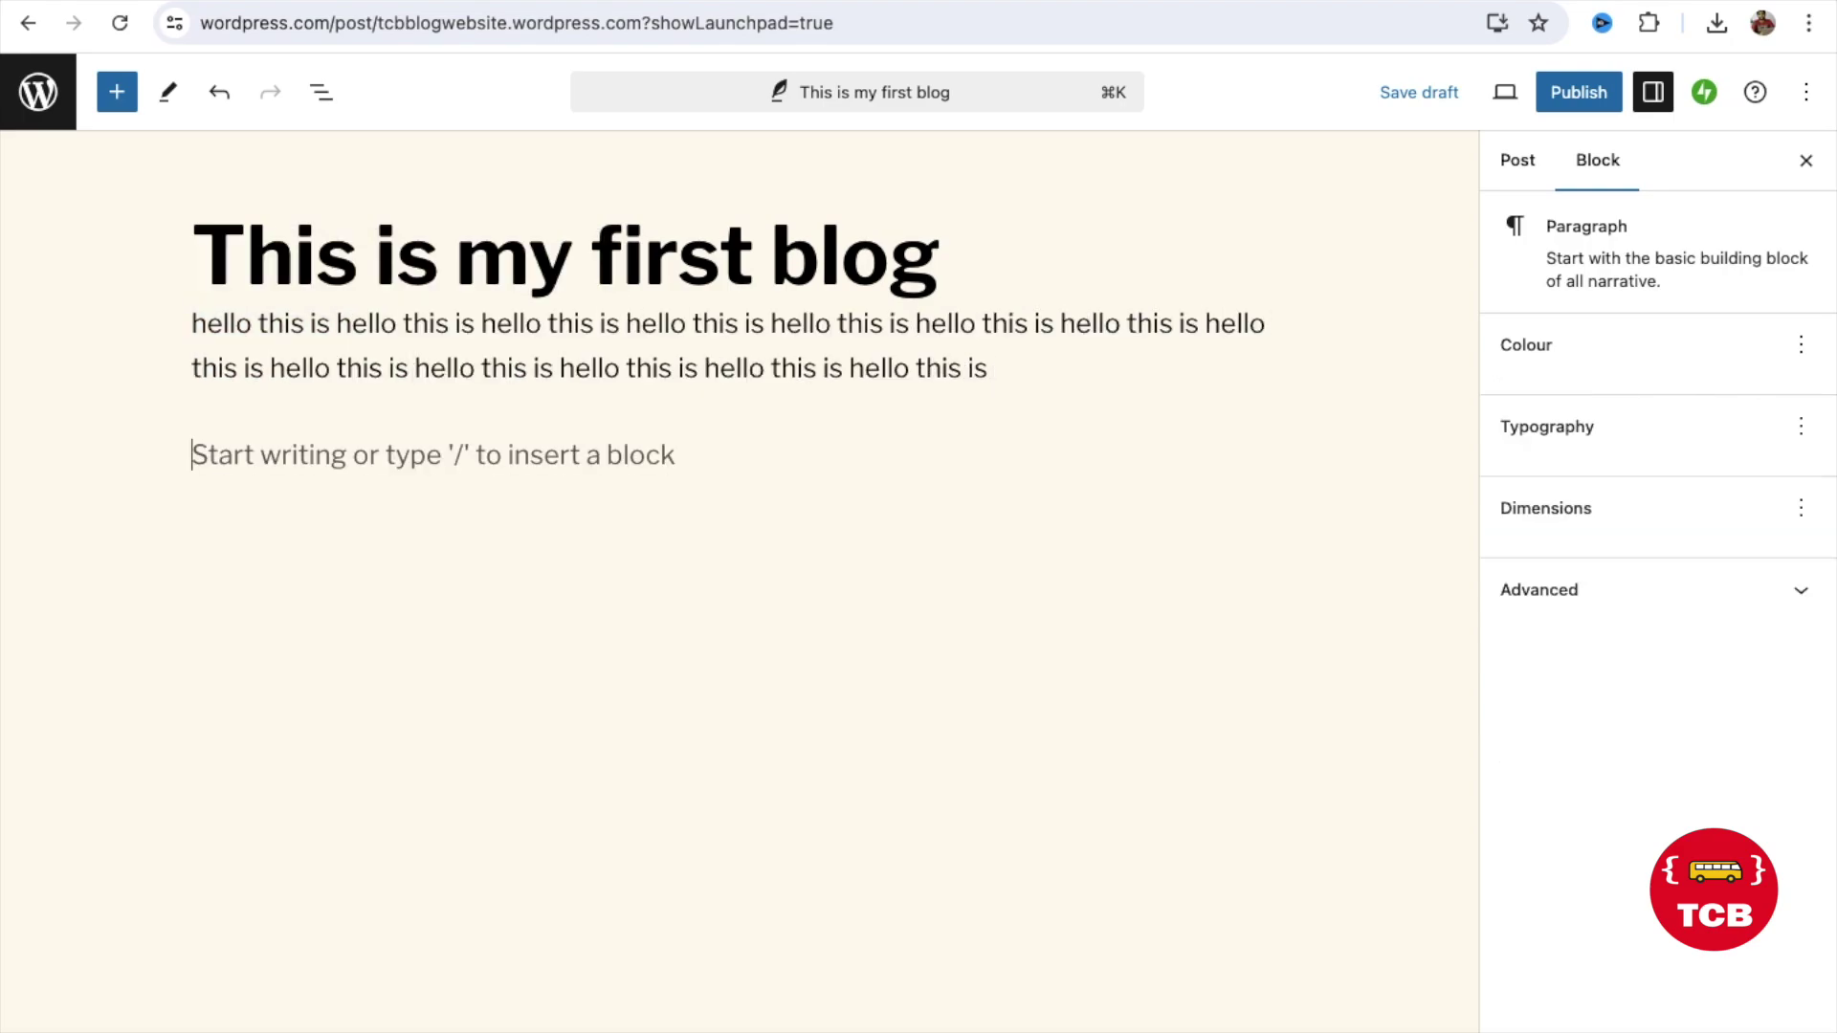
pyautogui.hotkey('ctrl', 'v')
pyautogui.hotkey('ctrl', 'v')
pyautogui.hotkey('ctrl', 'v')
pyautogui.hotkey('ctrl', 'a')
pyautogui.hotkey('ctrl', 'c')
pyautogui.hotkey('ctrl', 'v')
pyautogui.hotkey('ctrl', 'v')
pyautogui.hotkey('ctrl', 'v')
pyautogui.hotkey('ctrl', 'v')
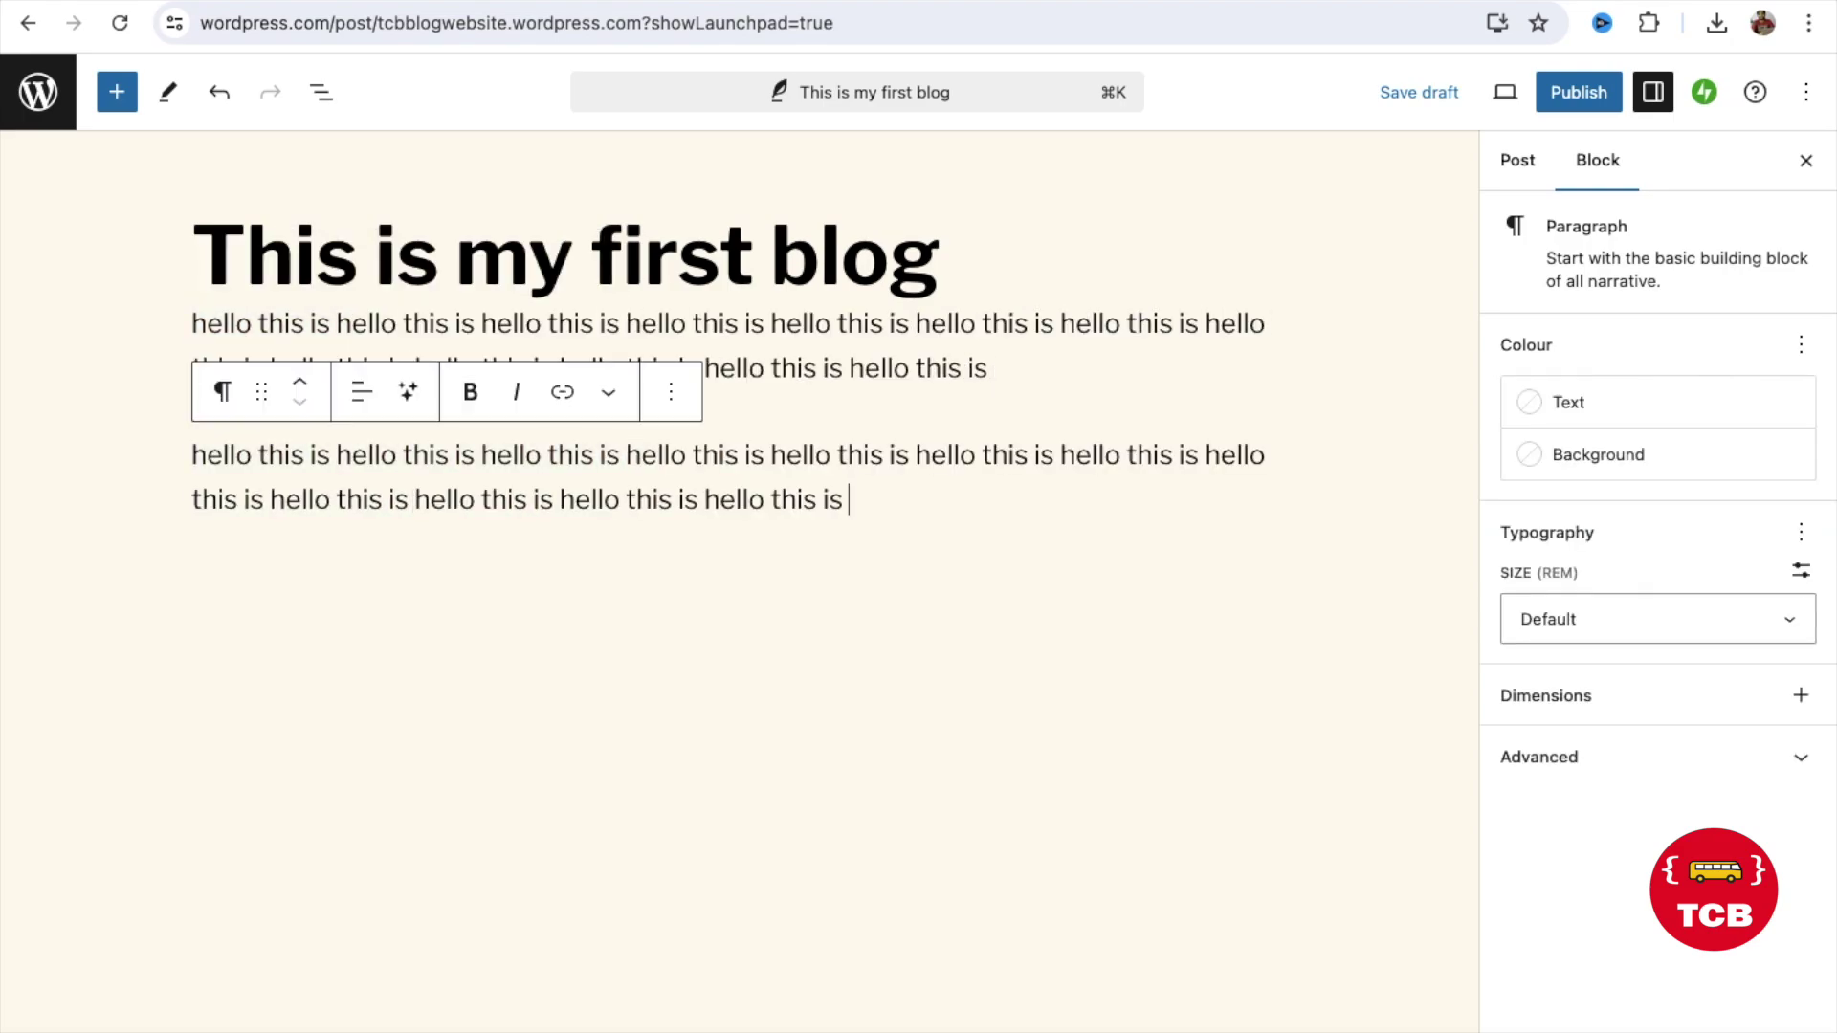
pyautogui.hotkey('ctrl', 'v')
pyautogui.hotkey('ctrl', 'v')
pyautogui.hotkey('ctrl', 'v')
pyautogui.hotkey('ctrl', 'v')
pyautogui.hotkey('ctrl', 'v')
pyautogui.hotkey('ctrl', 'v')
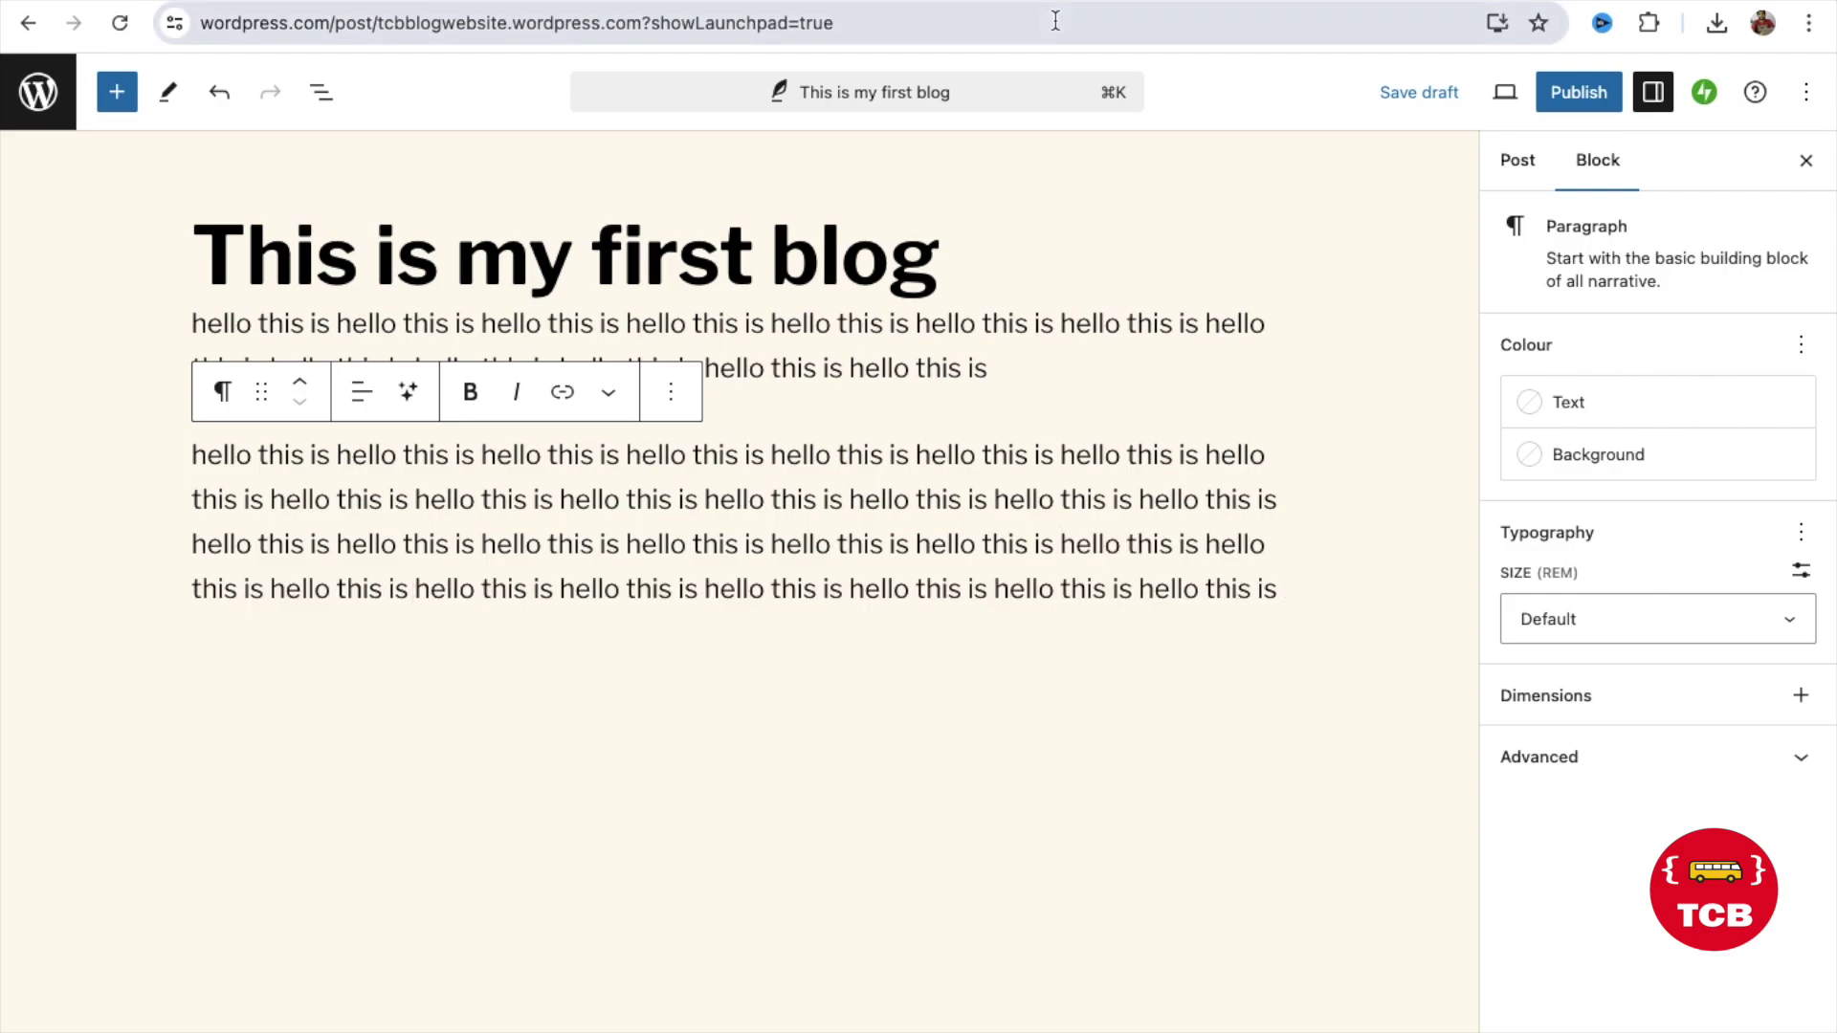
pyautogui.click(1060, 453)
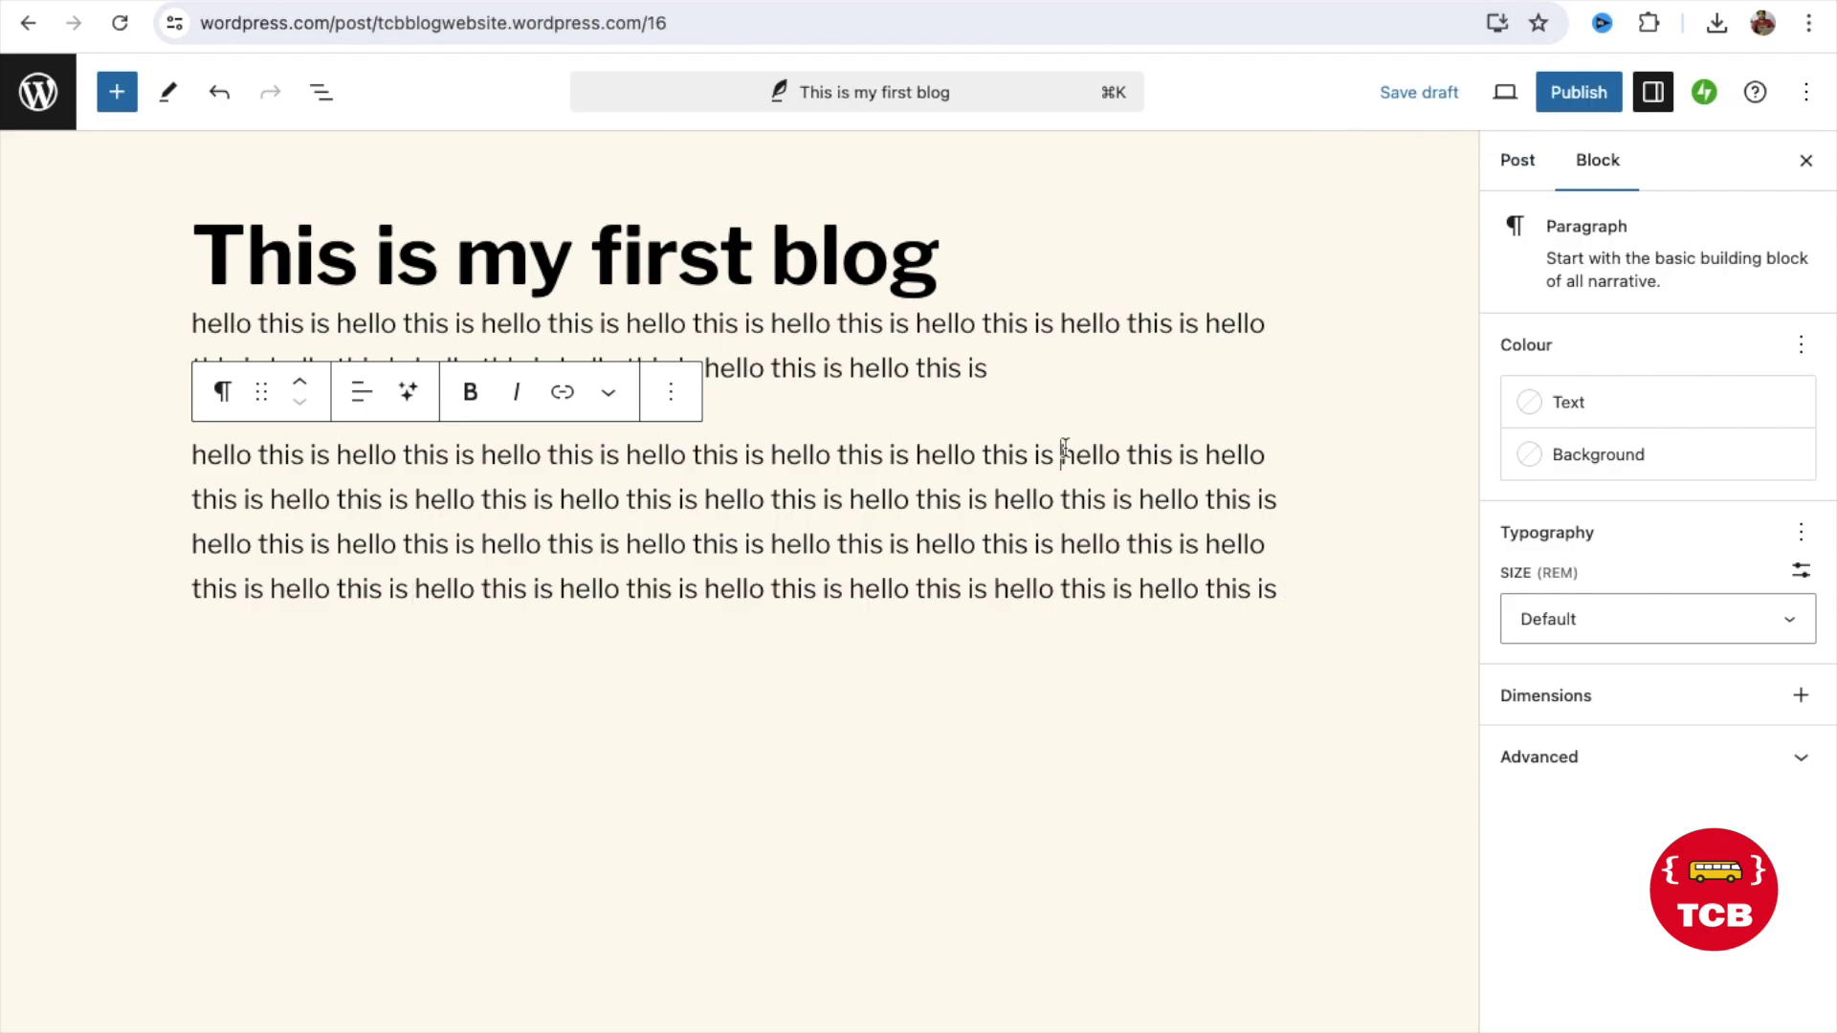
pyautogui.click(1516, 162)
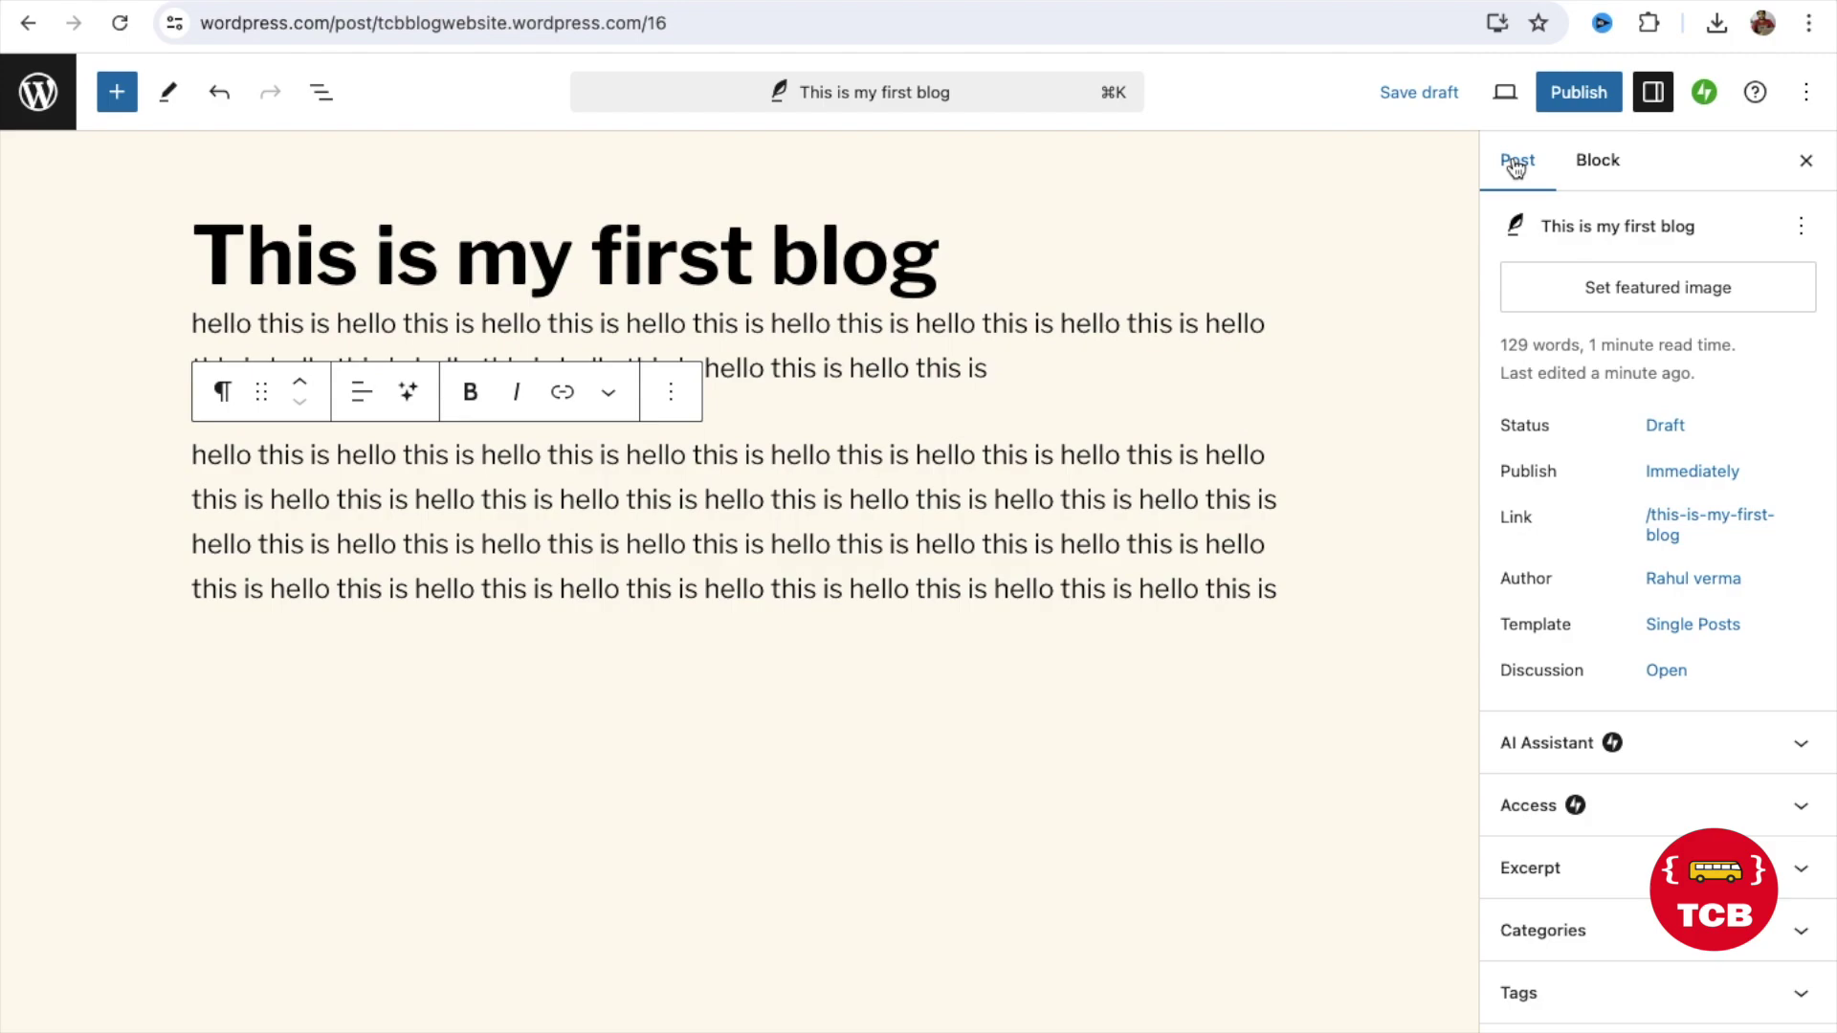
# Step: Upload the doctor JPEG via the Media Library as the featured image, then start publishing
pyautogui.click(1610, 299)
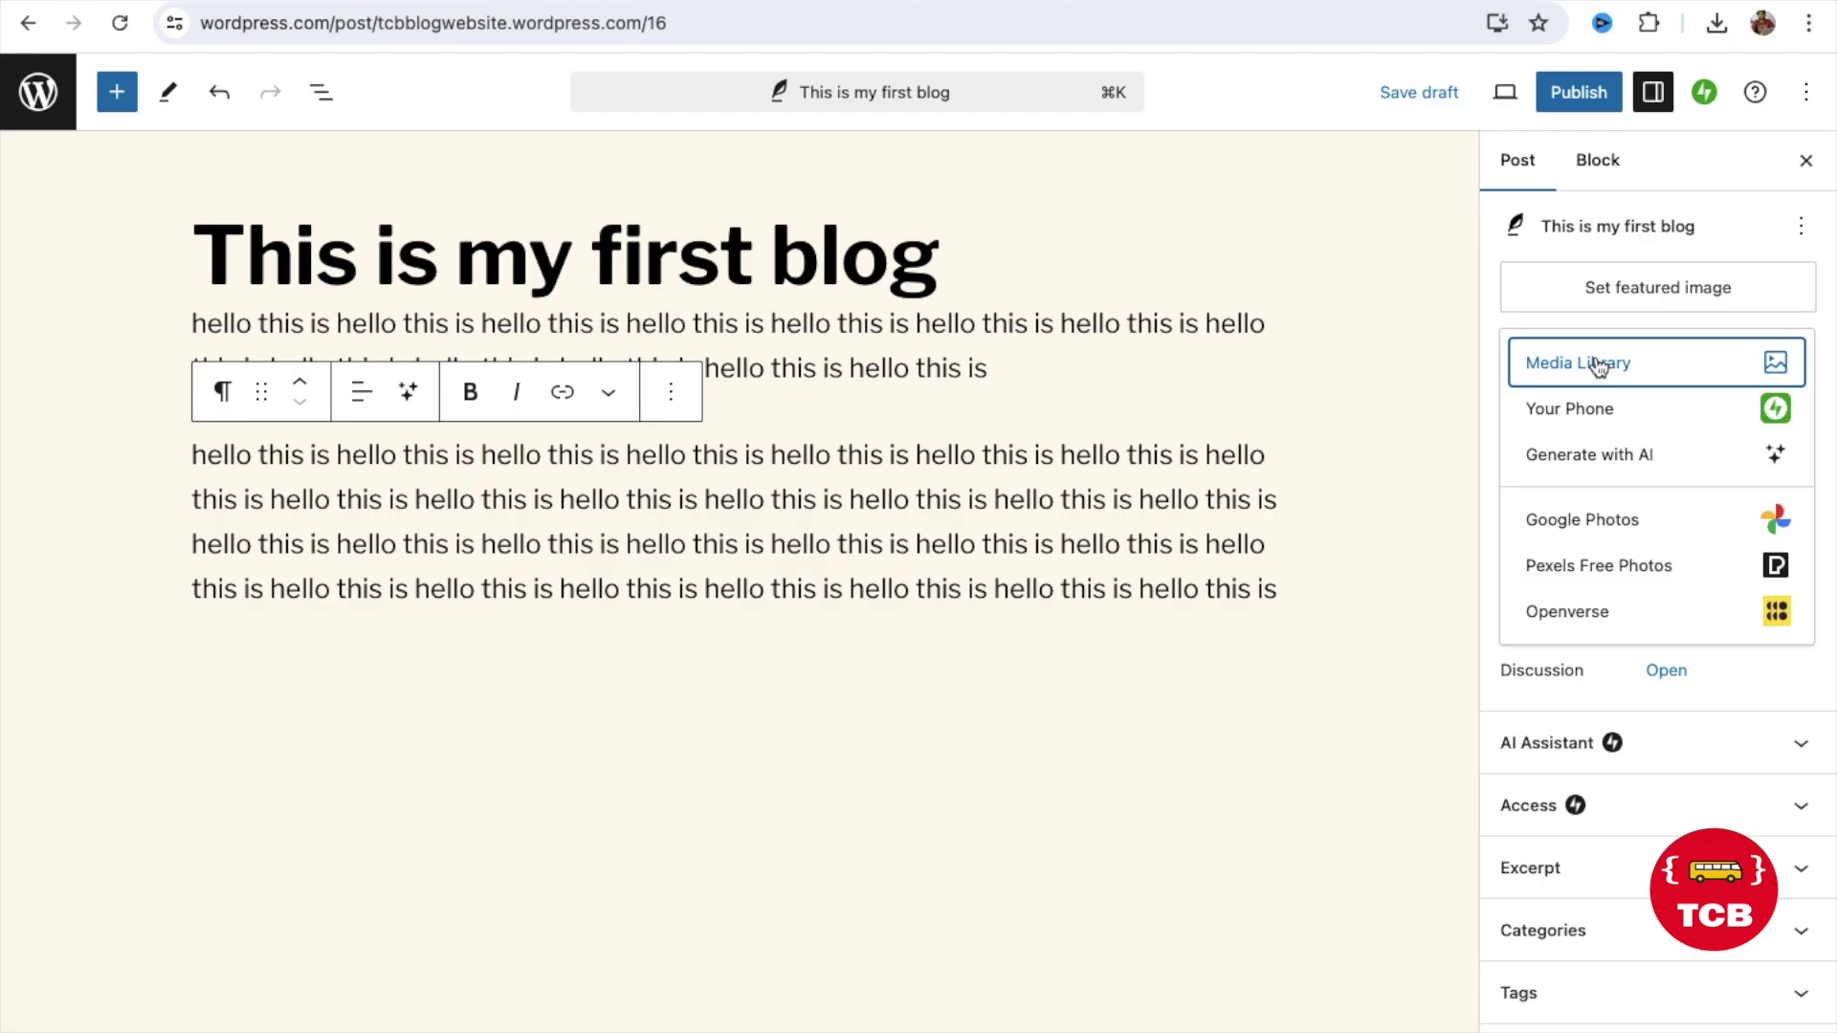
pyautogui.click(1595, 366)
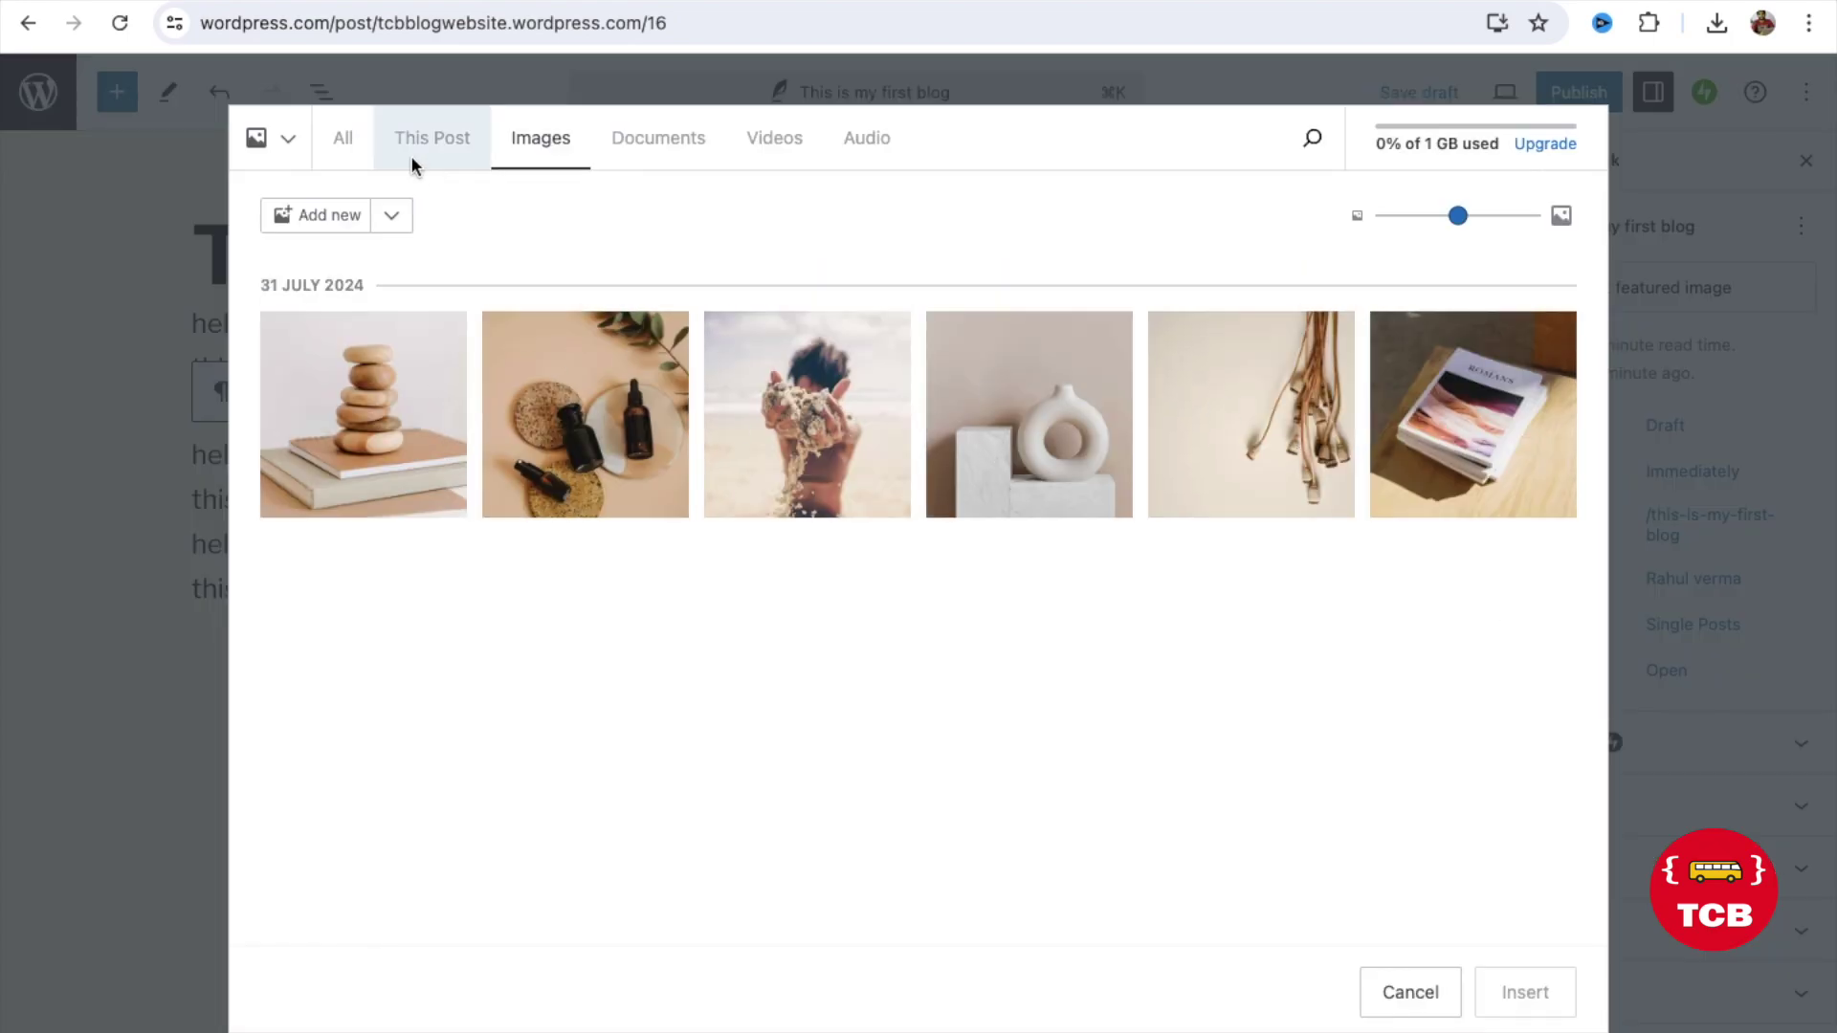
pyautogui.click(316, 228)
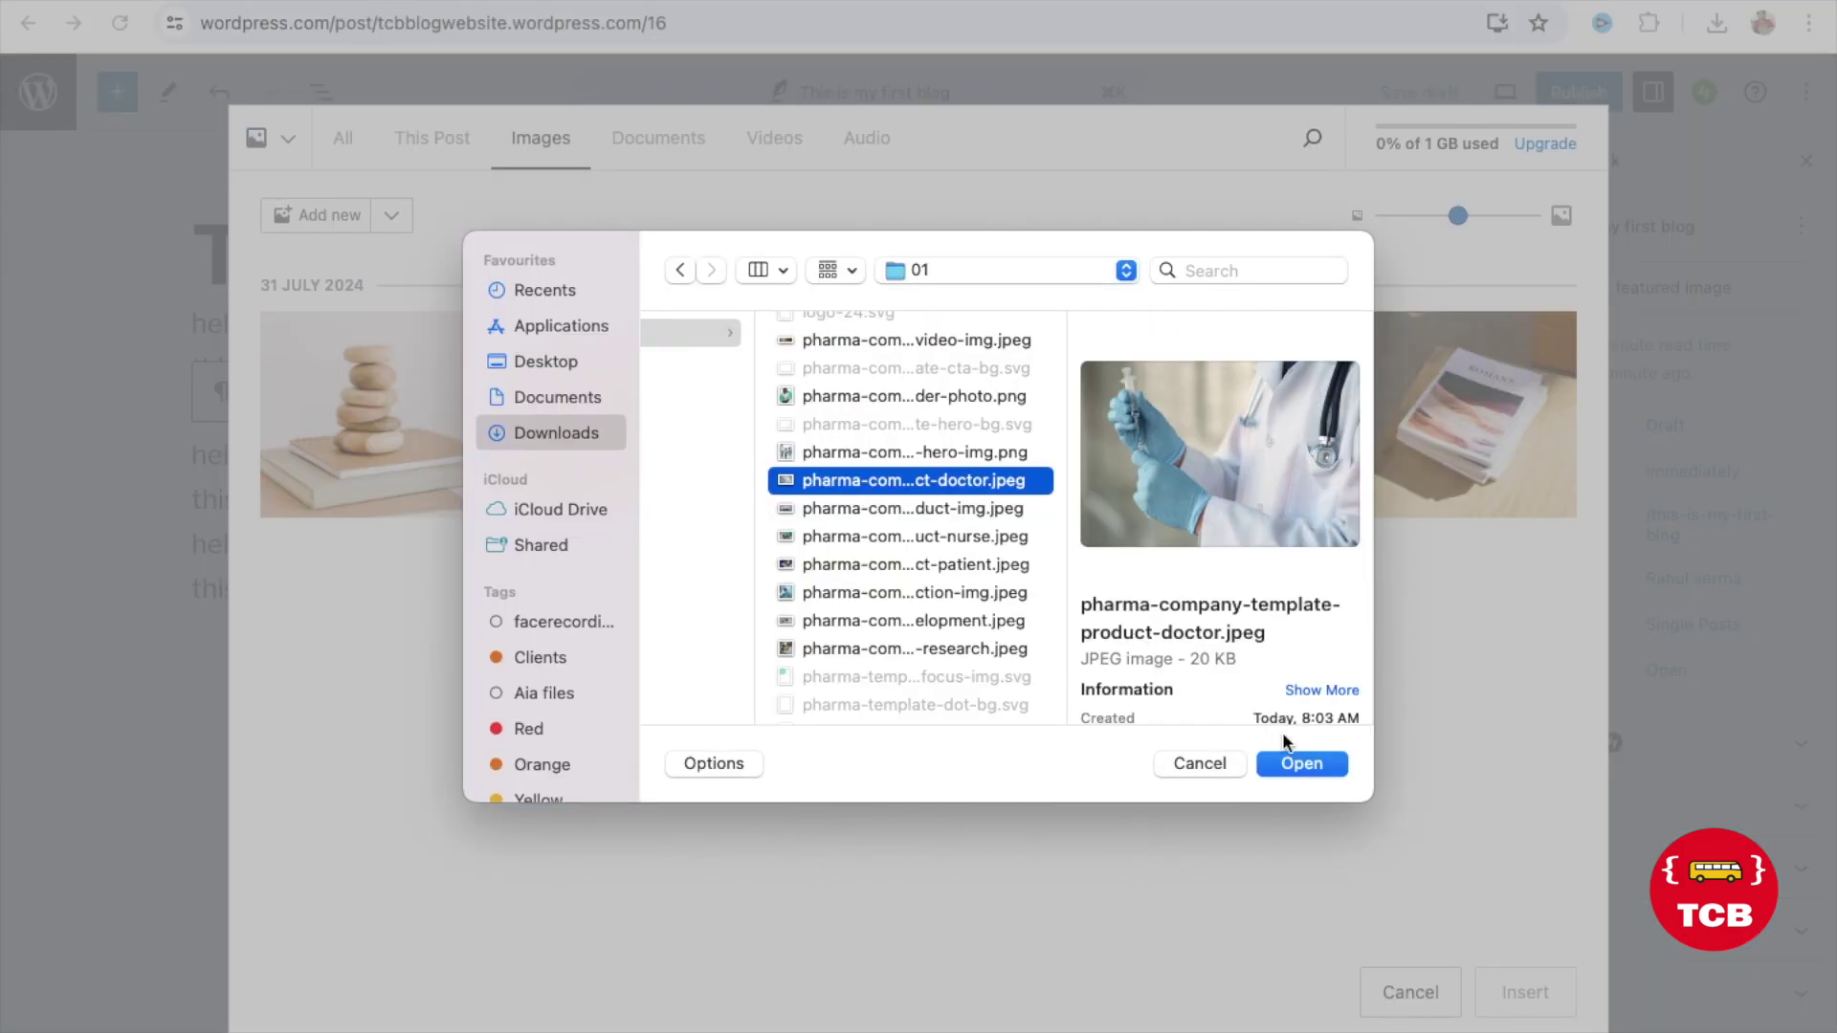
pyautogui.click(1299, 763)
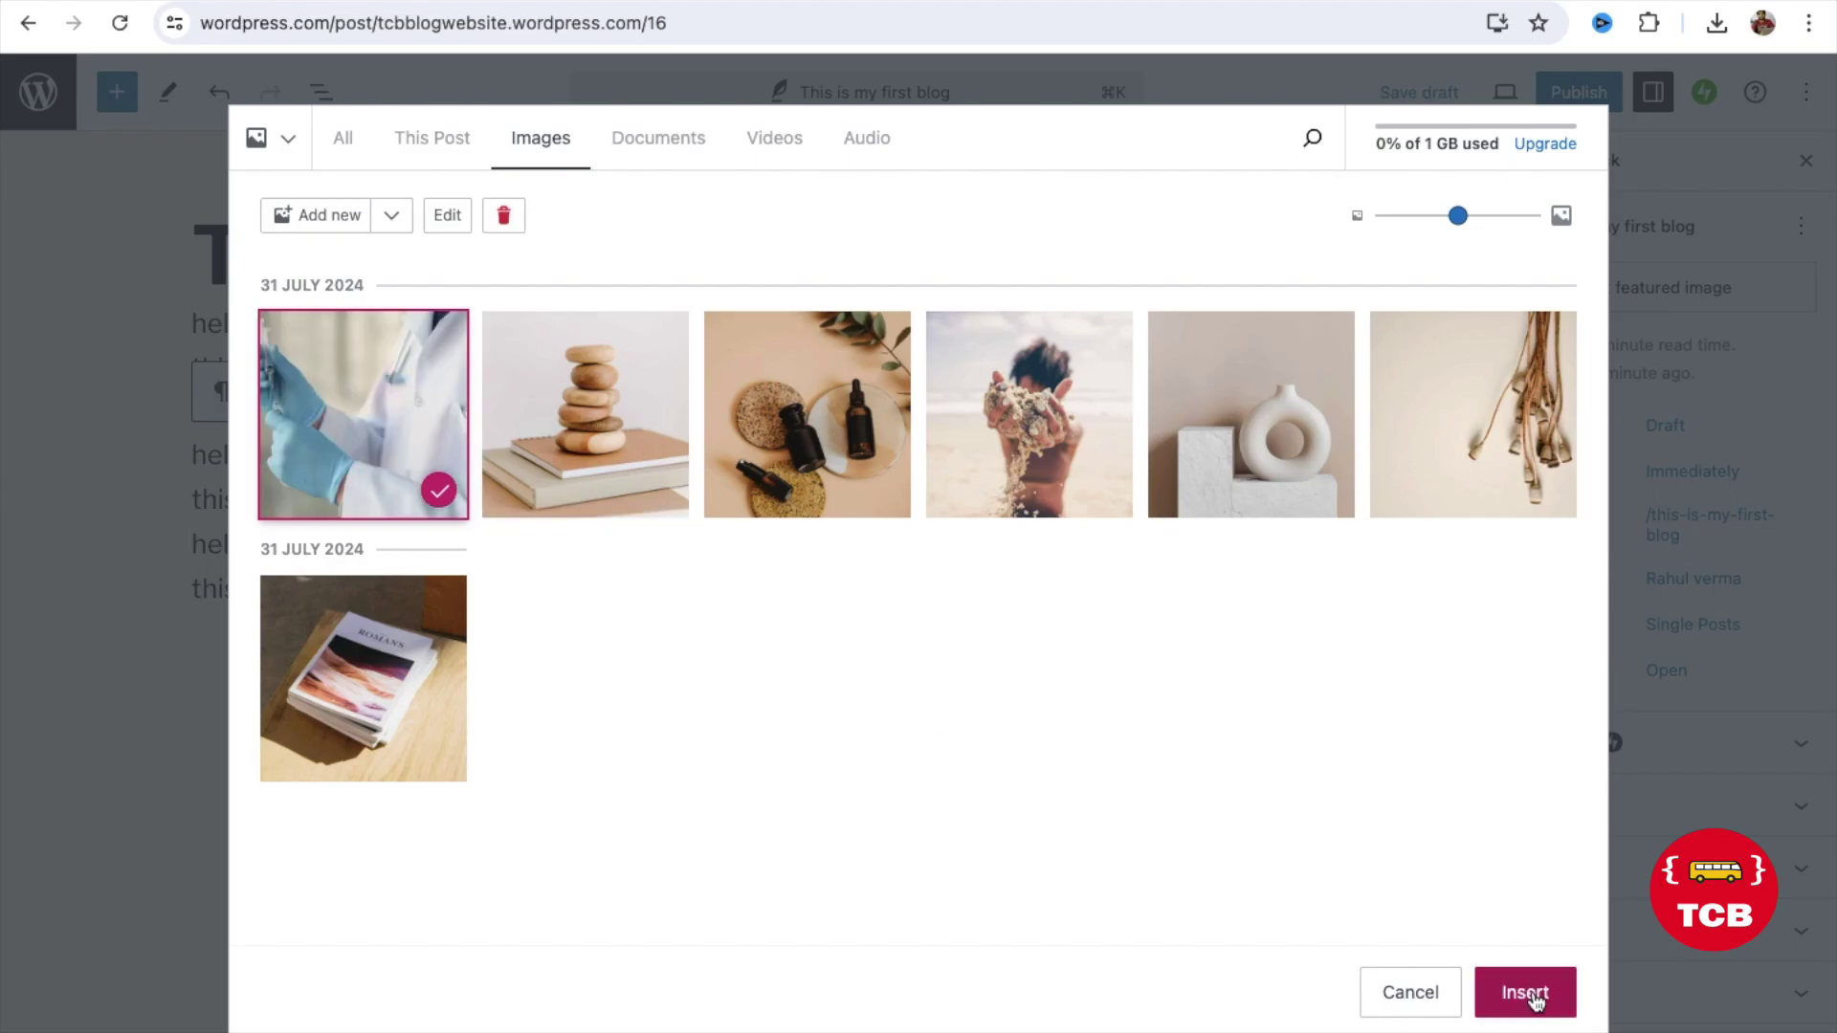
pyautogui.click(1525, 992)
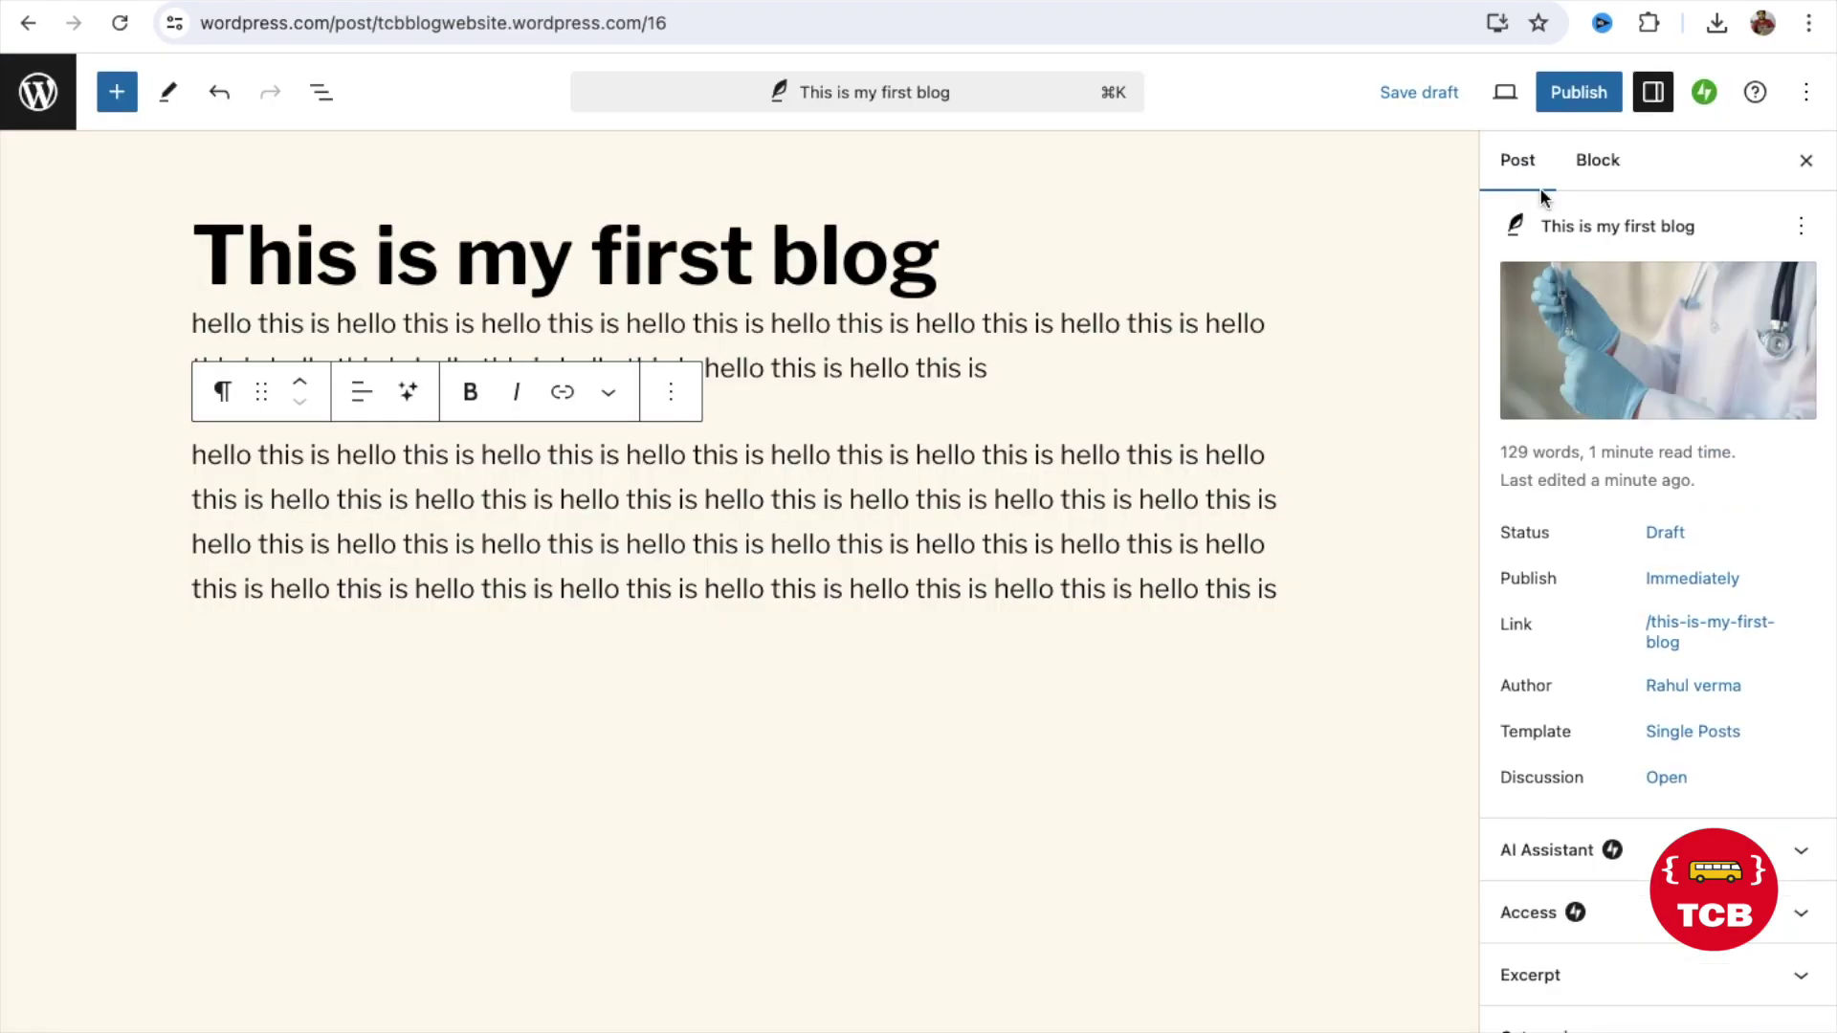
pyautogui.click(1573, 101)
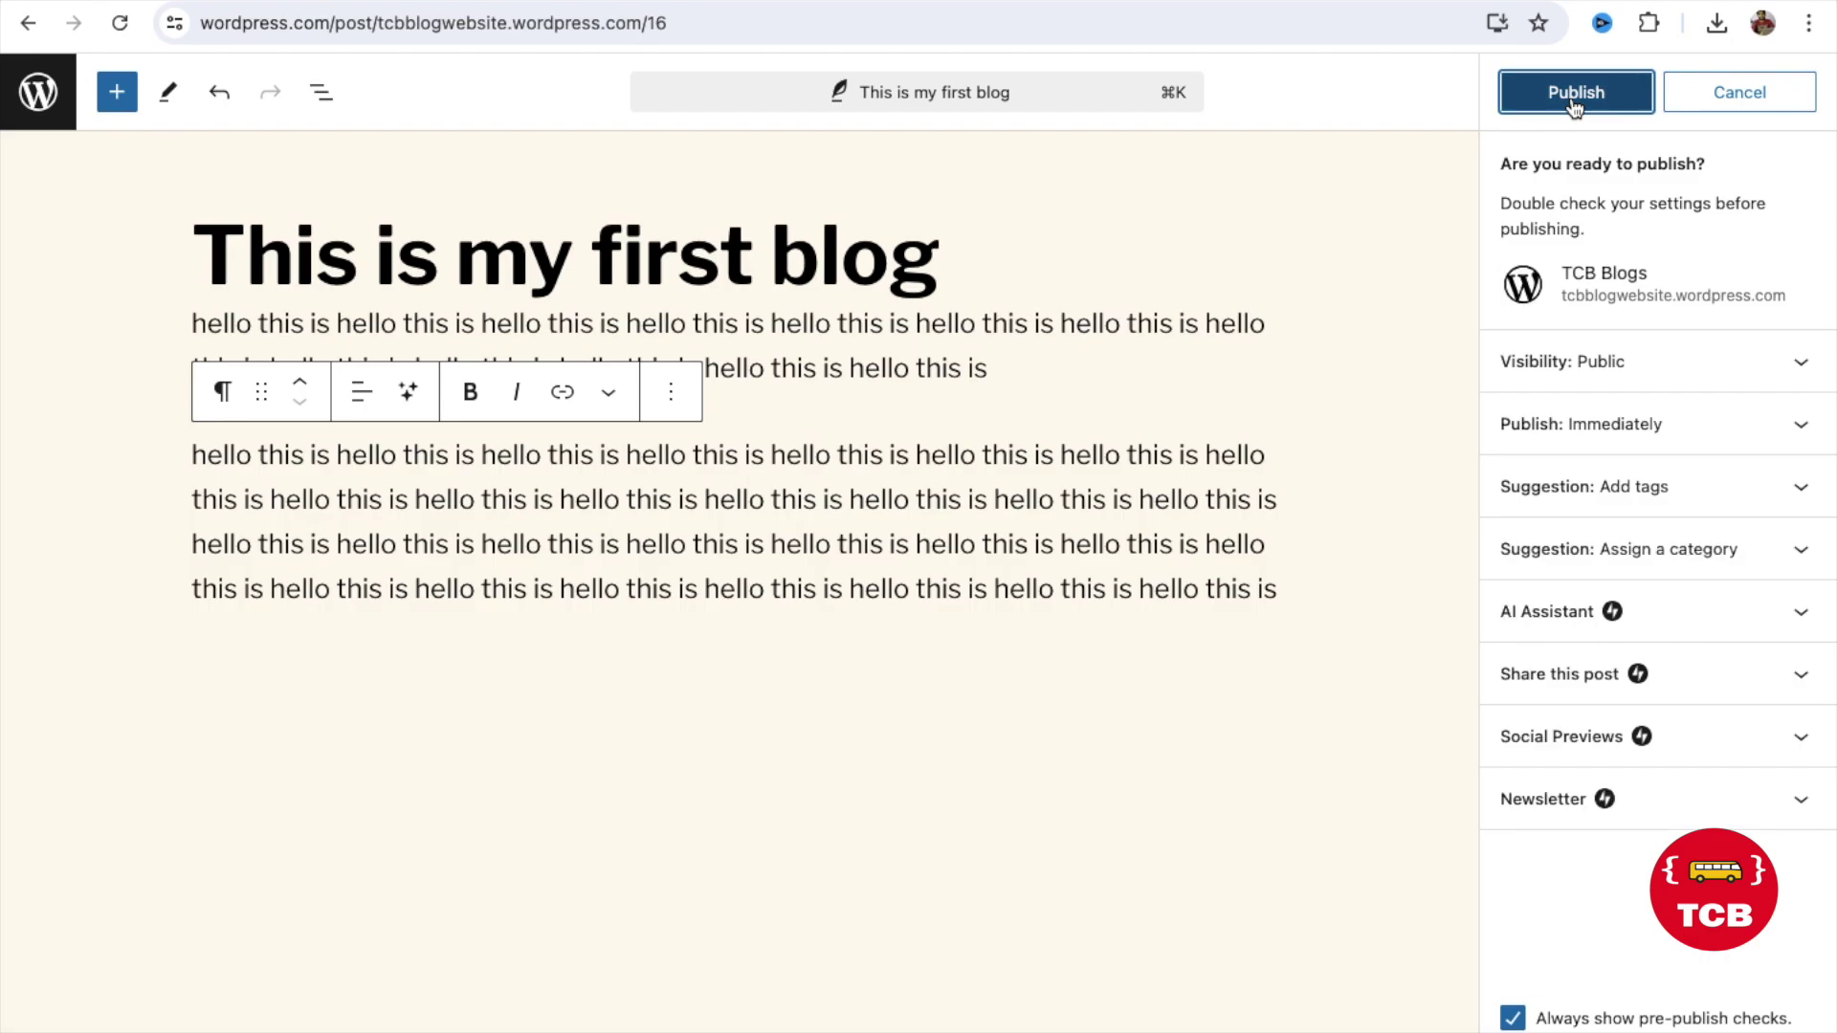
# Step: Publish the post and view it live on the site
pyautogui.click(1571, 95)
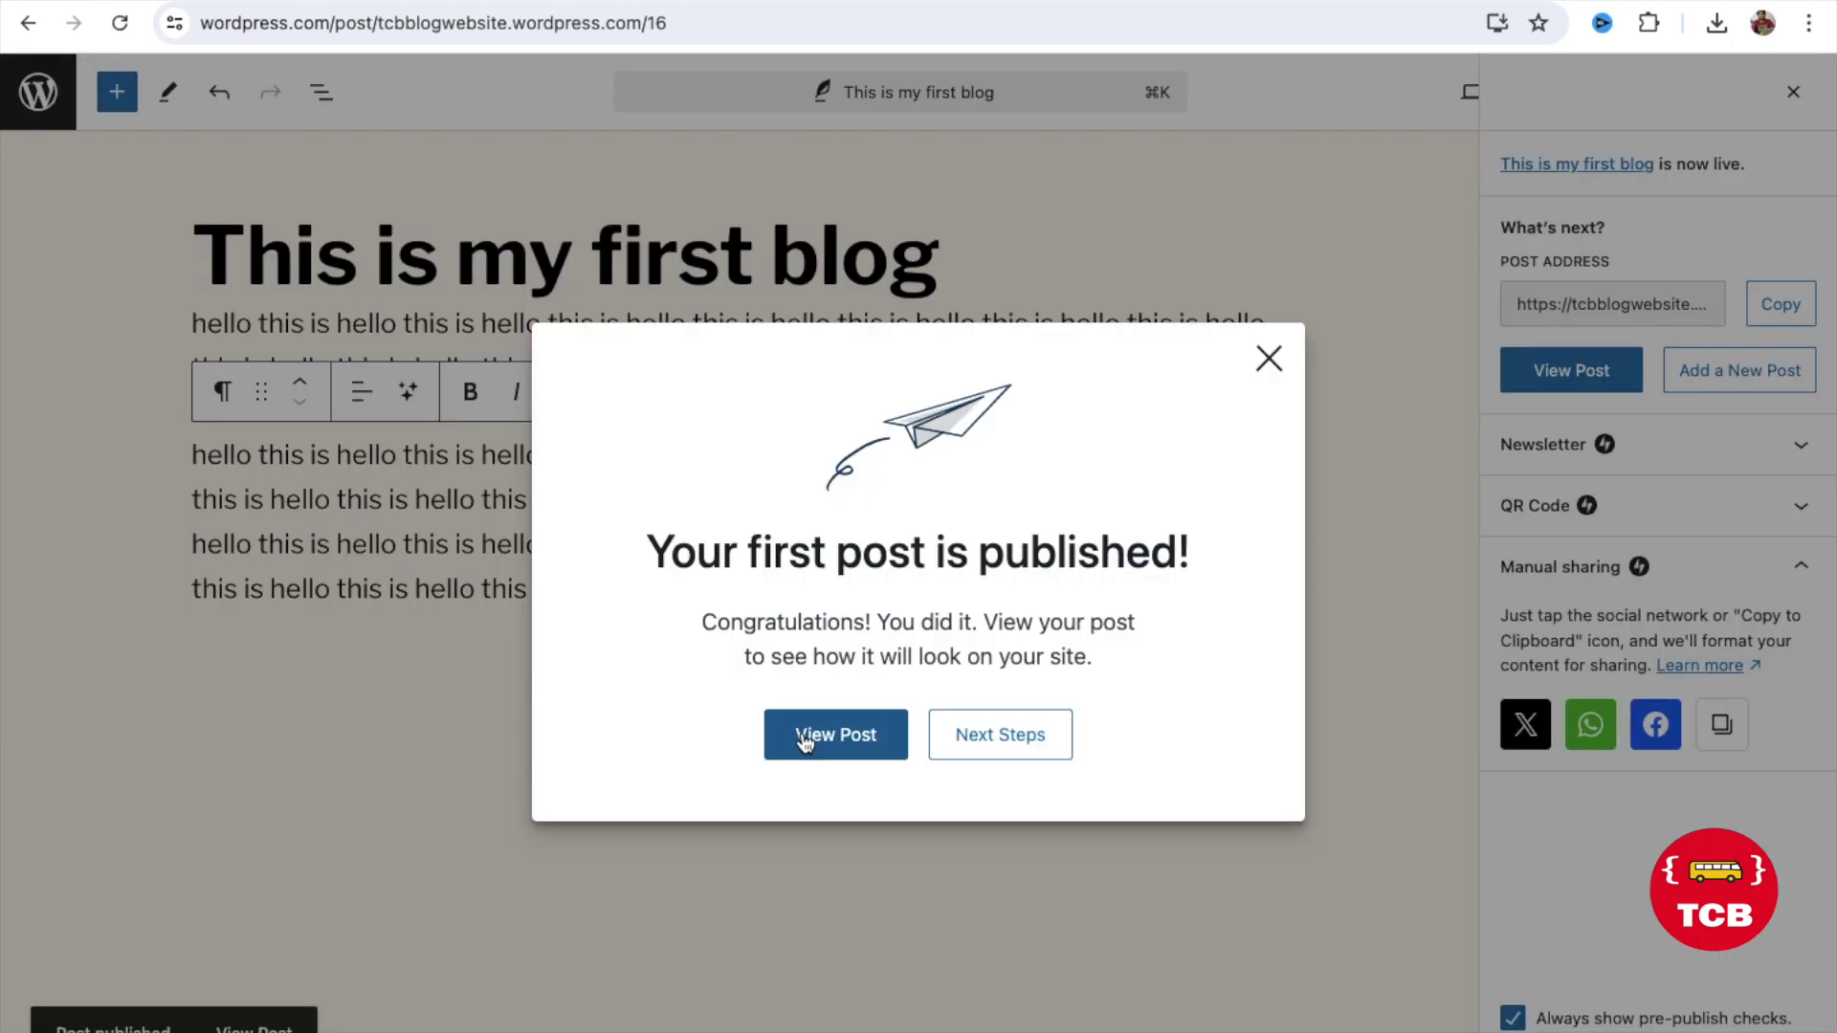
pyautogui.click(804, 741)
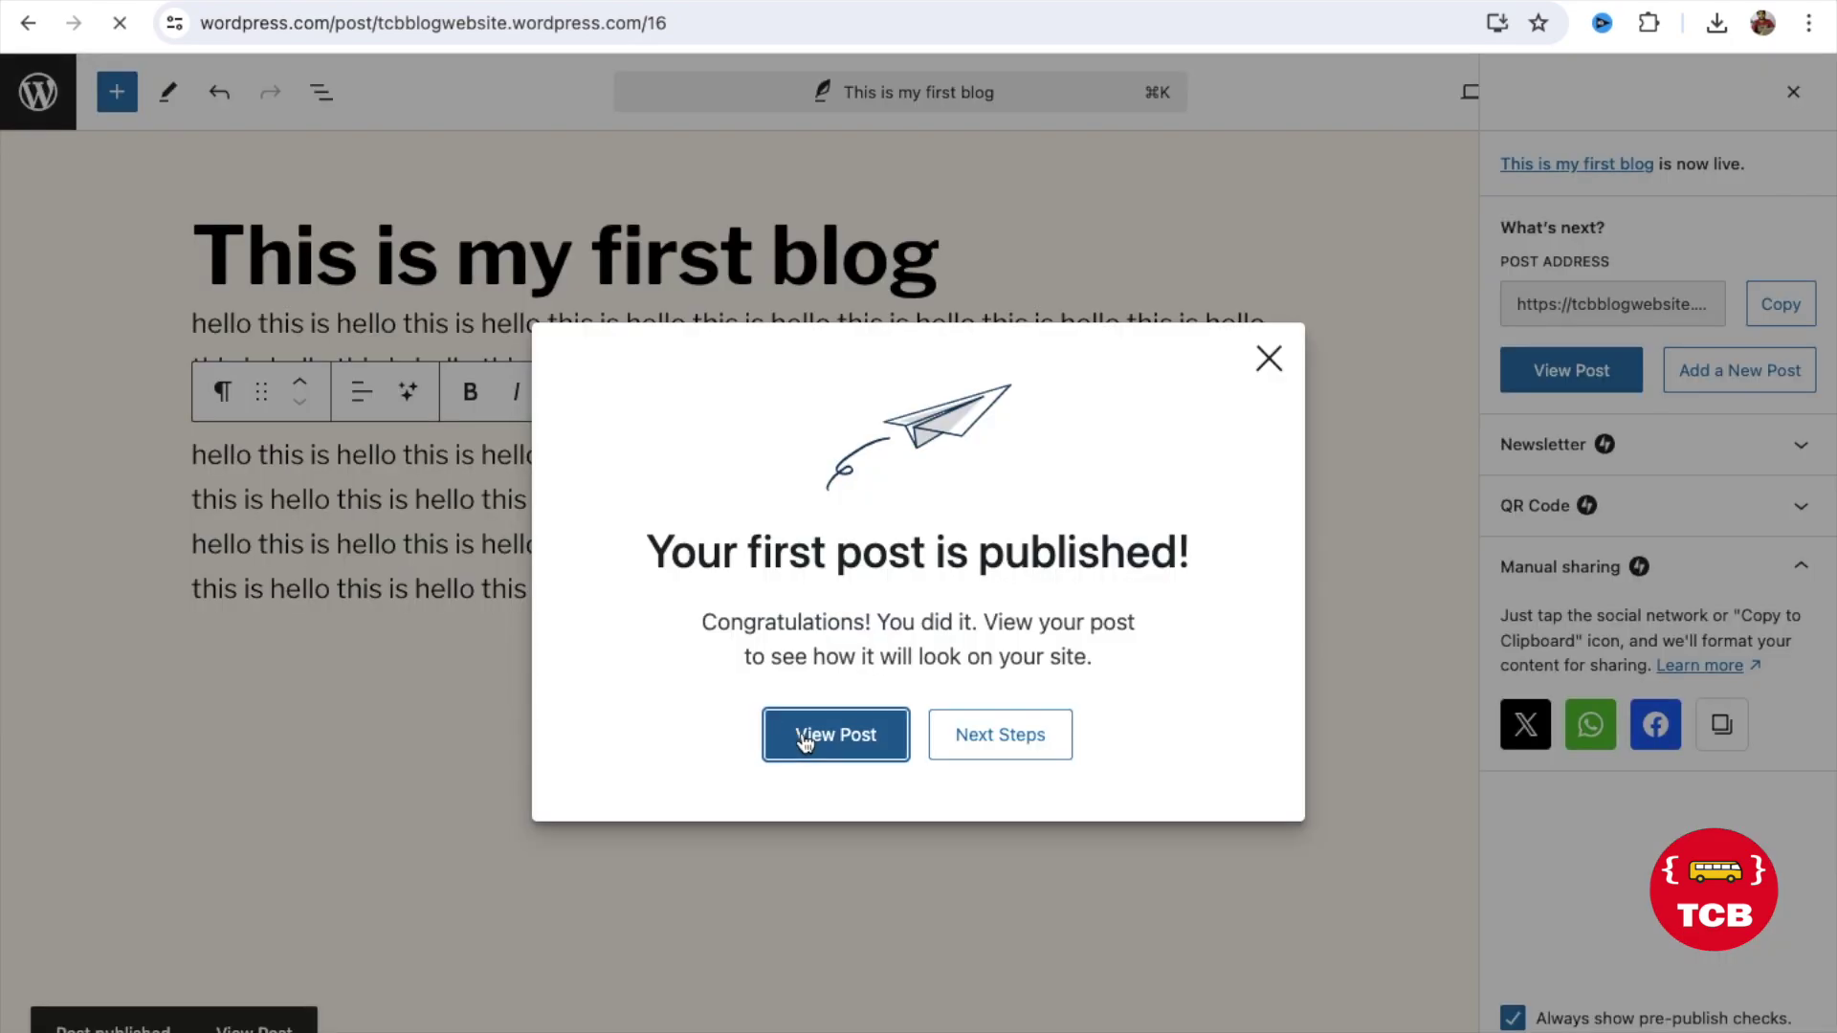
pyautogui.scroll(-1, 854, 540)
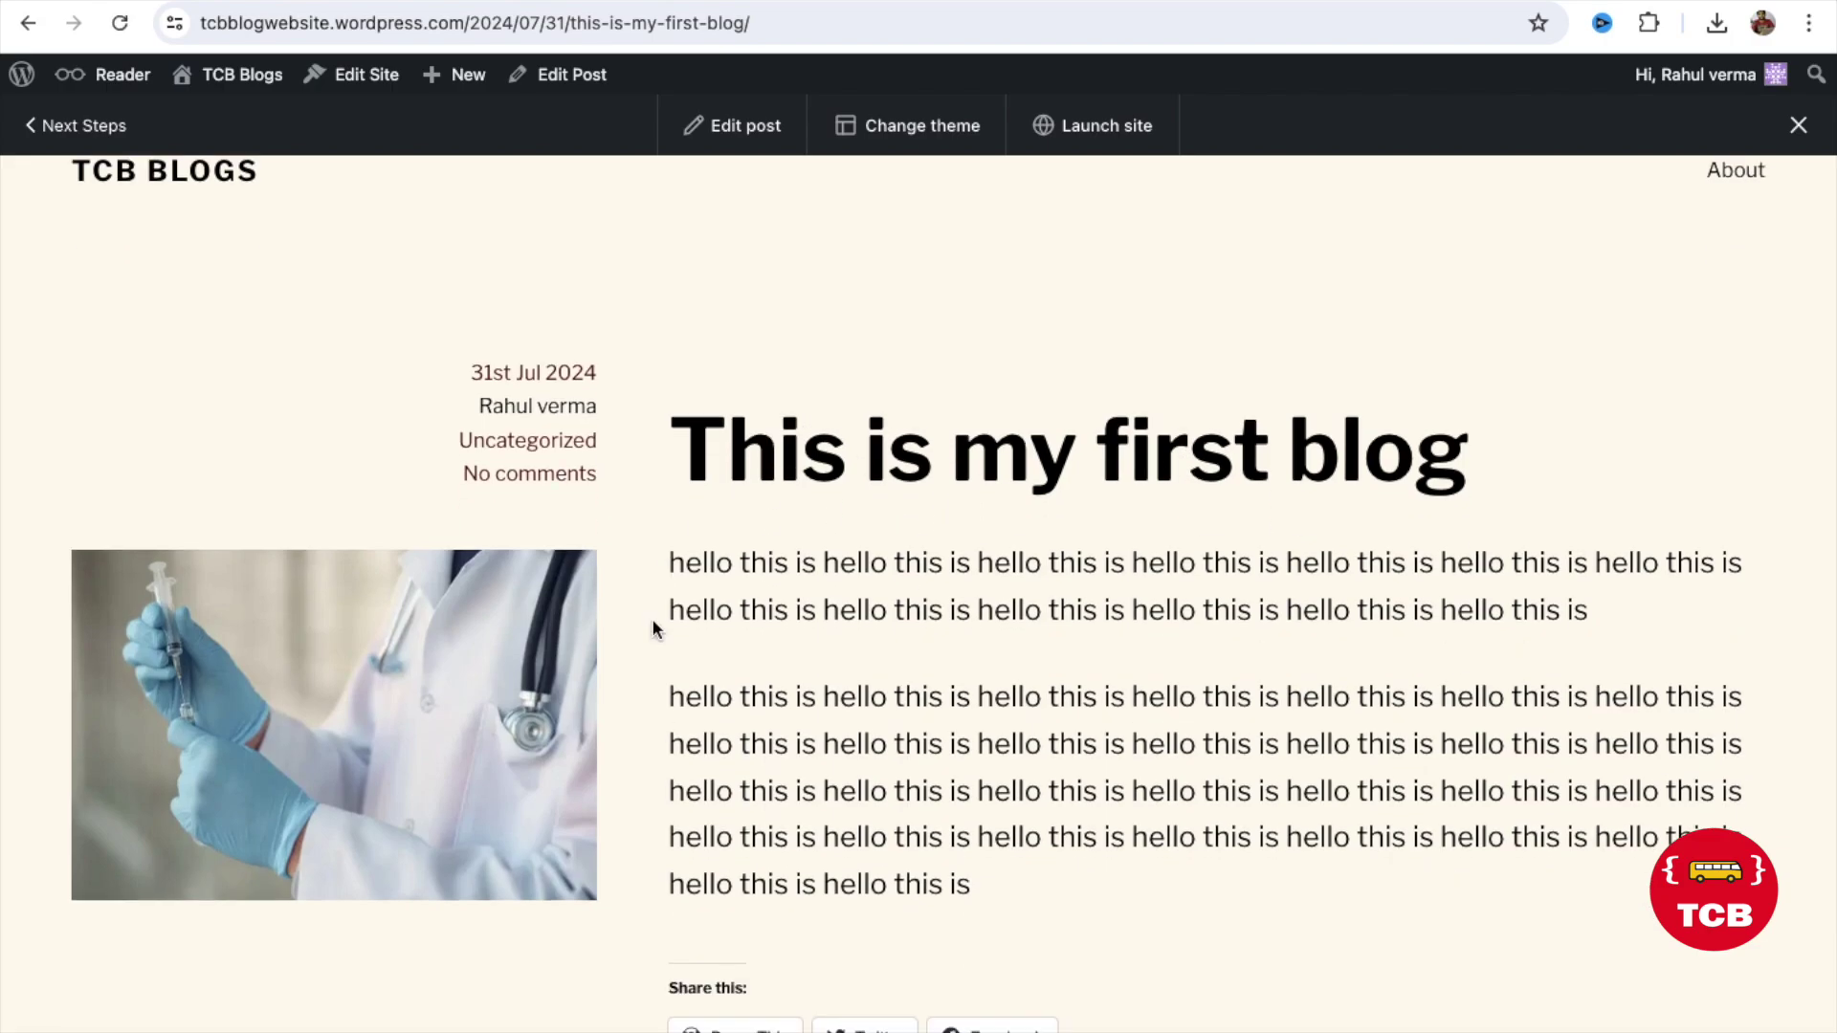
pyautogui.scroll(-2, 649, 627)
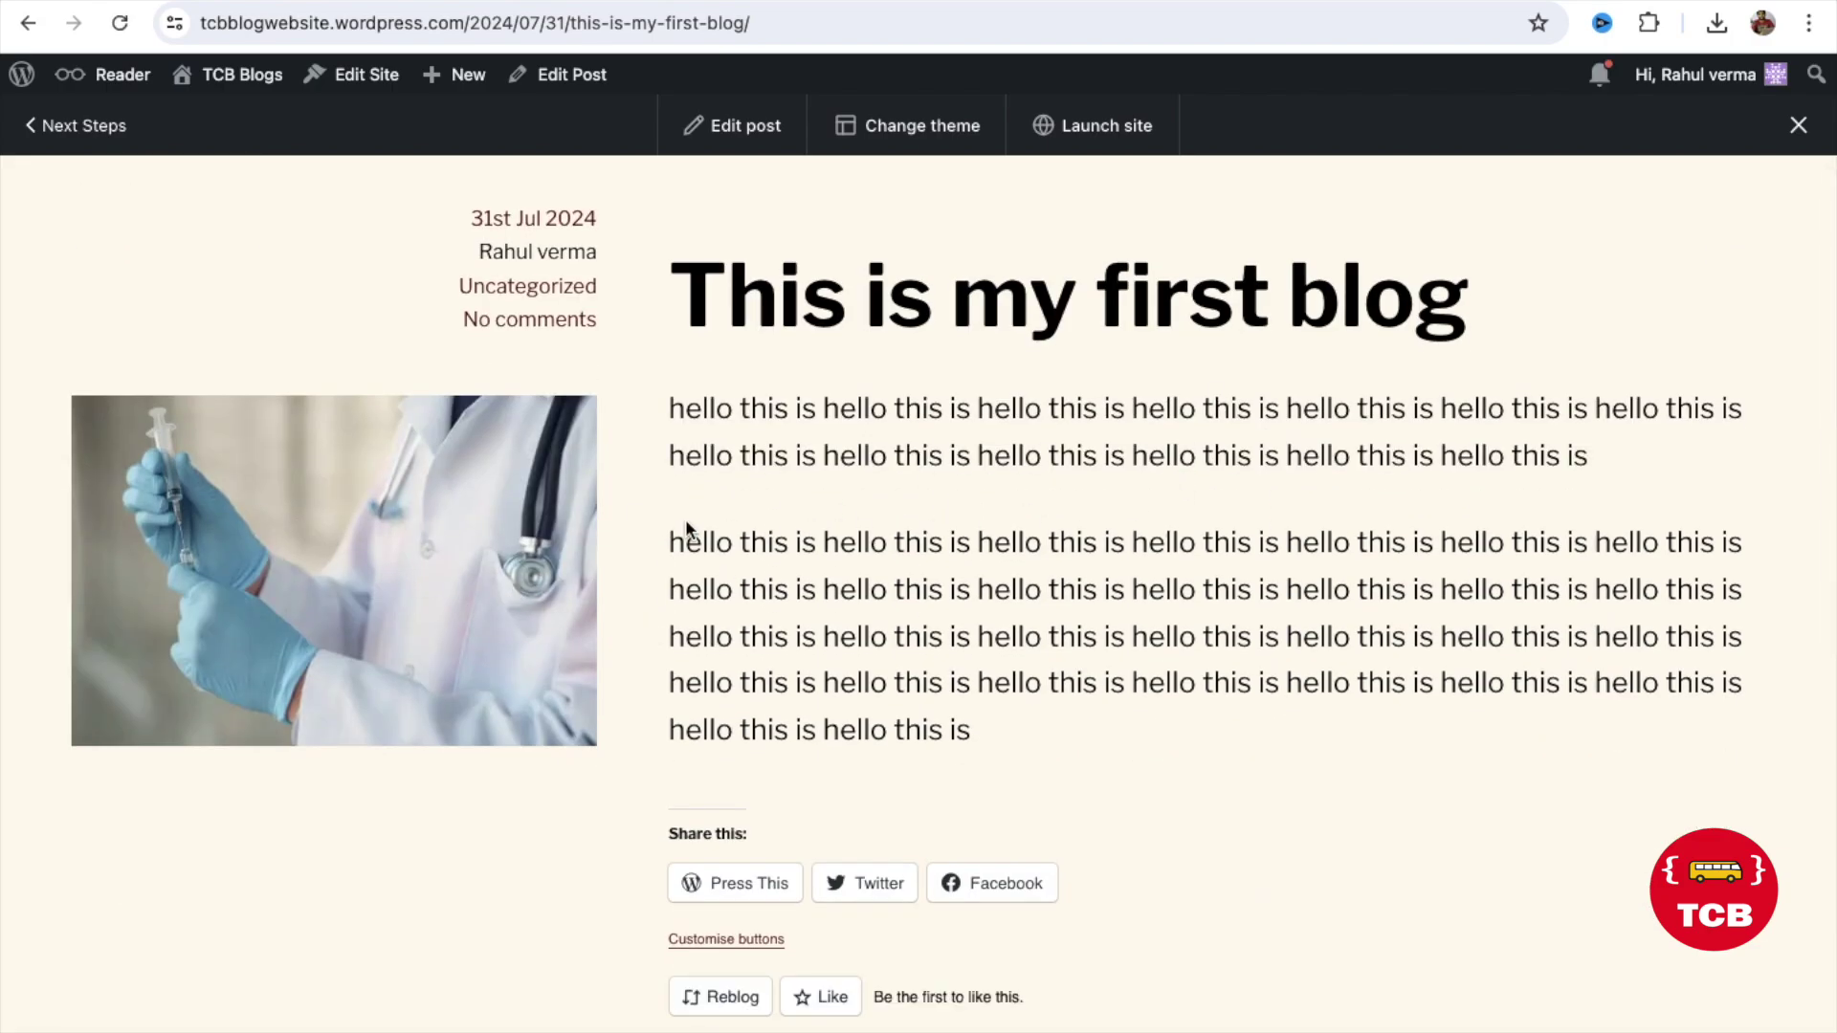
pyautogui.scroll(1, 685, 521)
pyautogui.scroll(2, 612, 412)
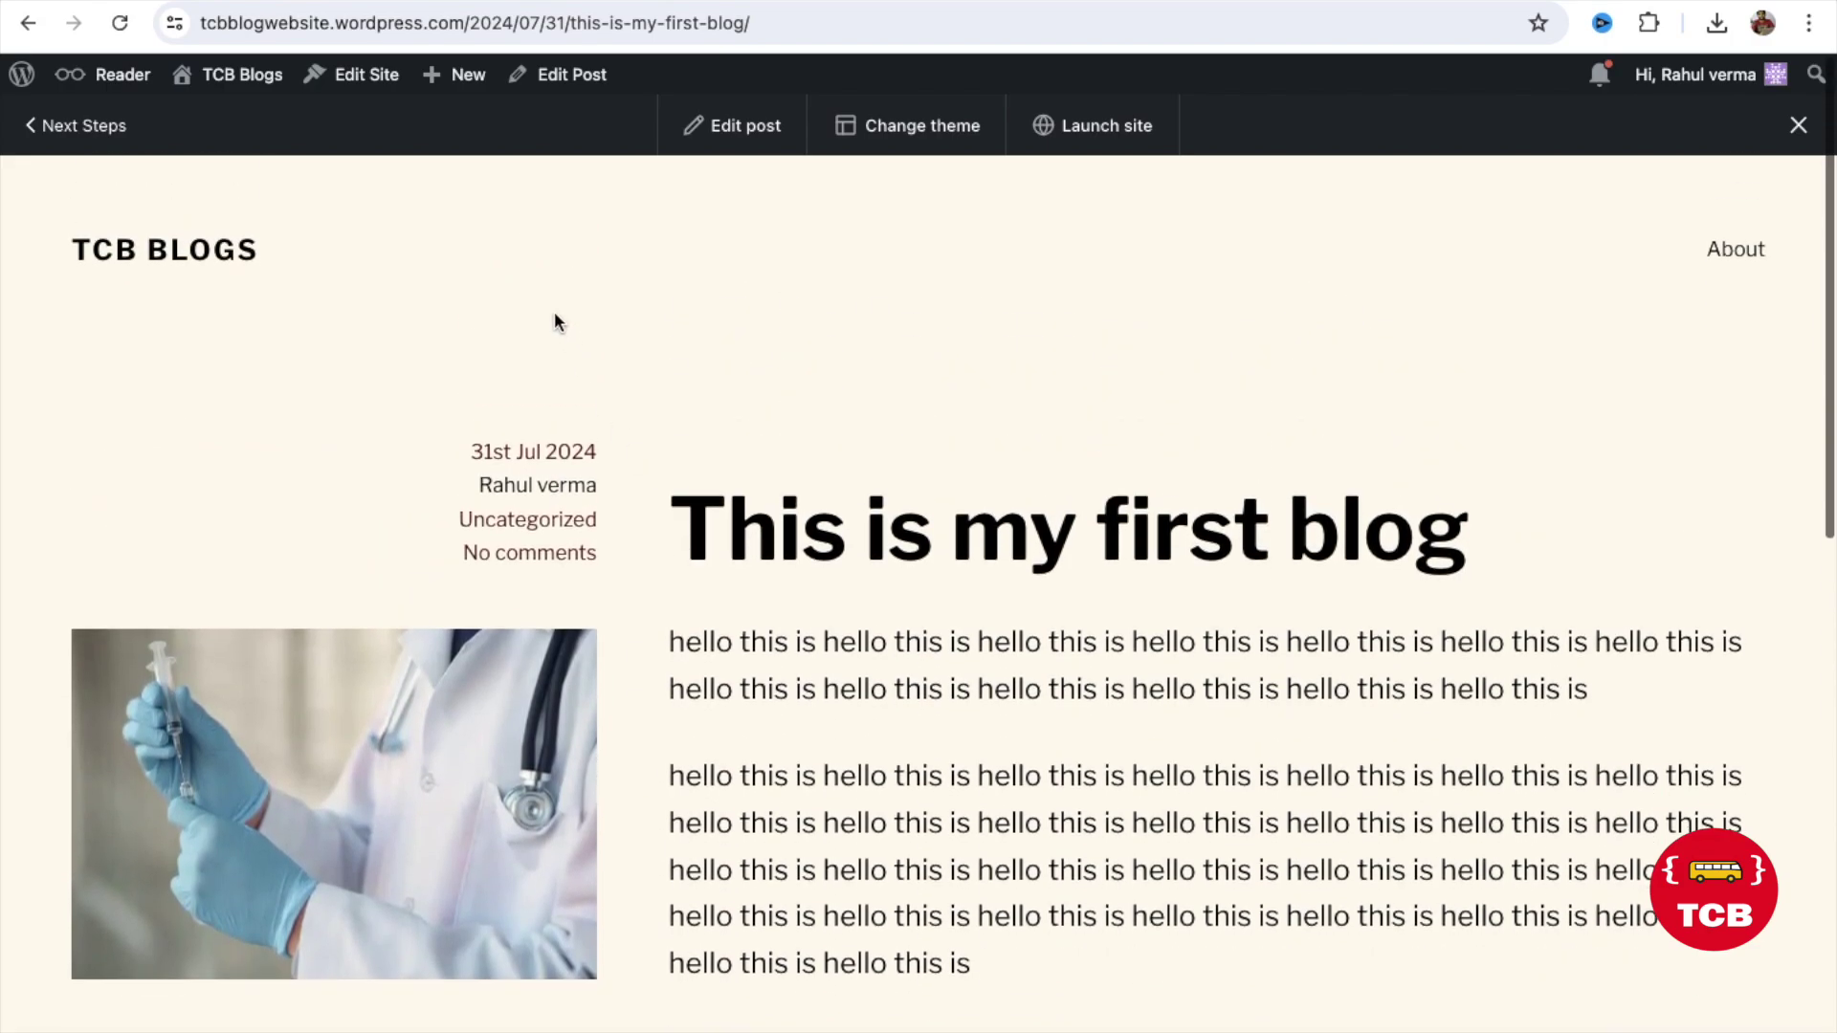
# Step: Go to the TCB Blogs homepage and open the Beyond the Obstacle post
pyautogui.click(196, 256)
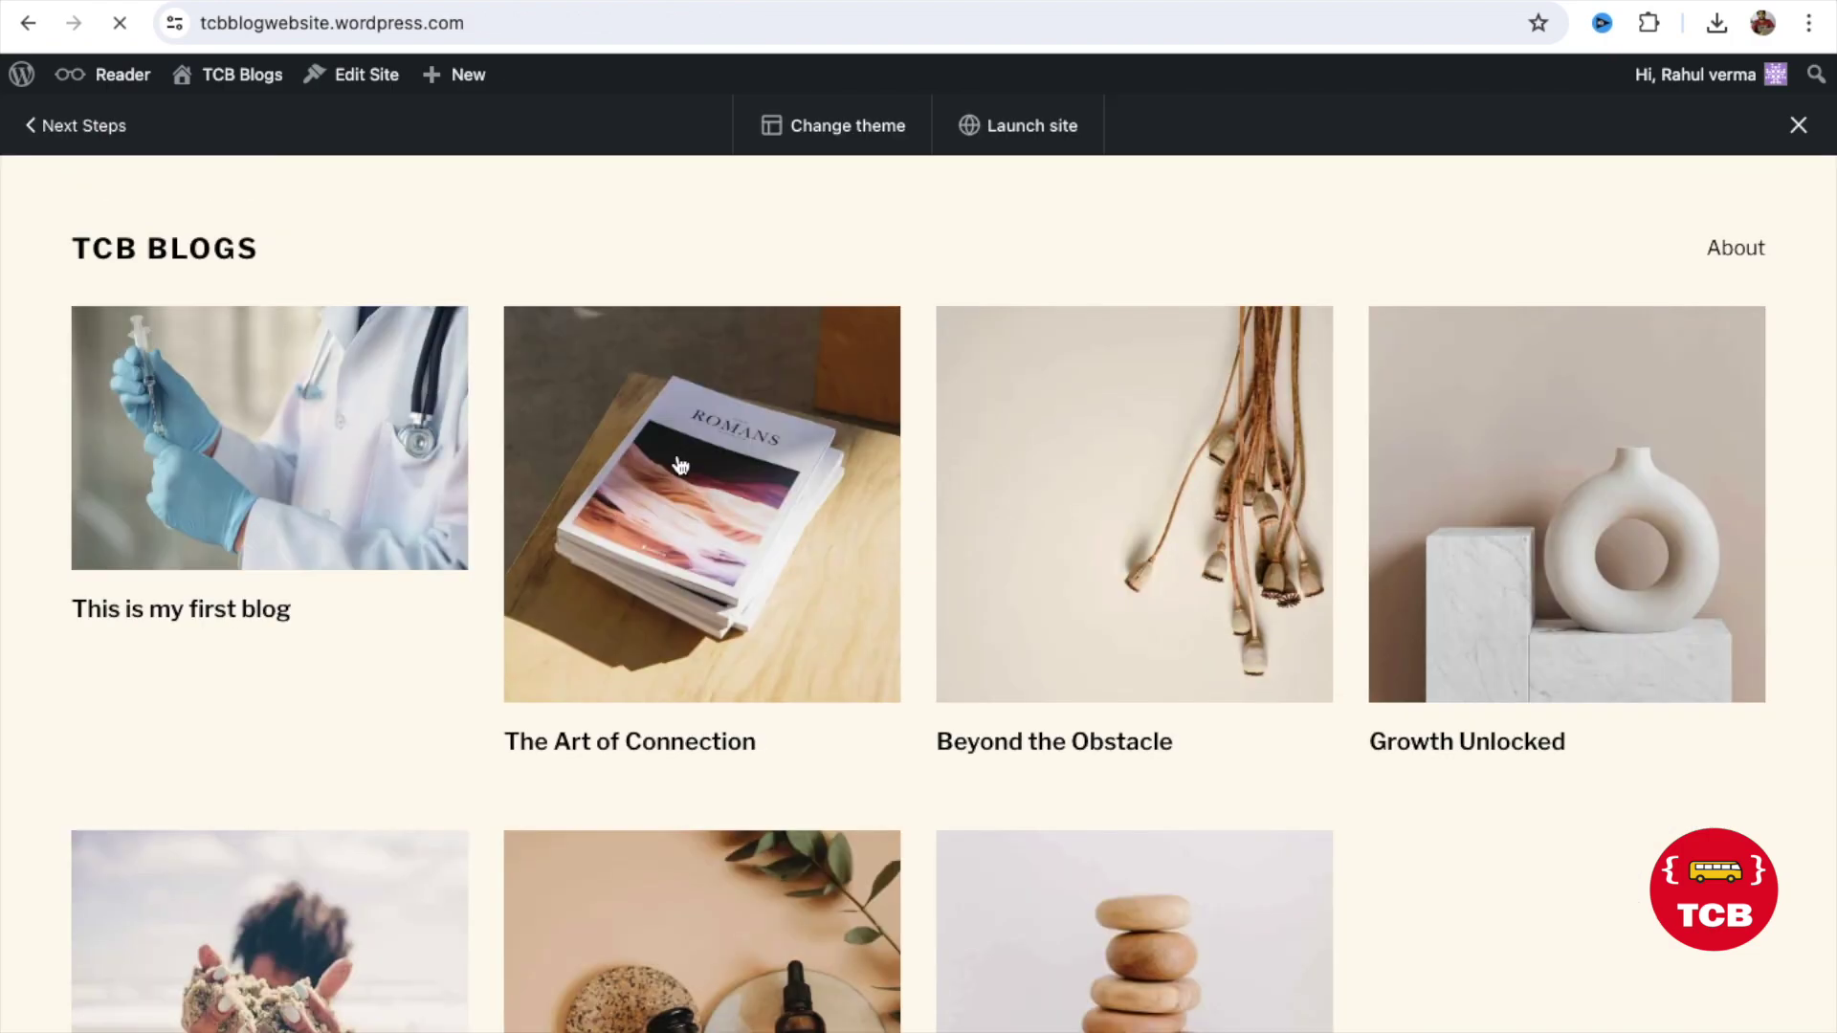
pyautogui.scroll(-1, 680, 466)
pyautogui.scroll(-1, 680, 466)
pyautogui.scroll(-5, 681, 466)
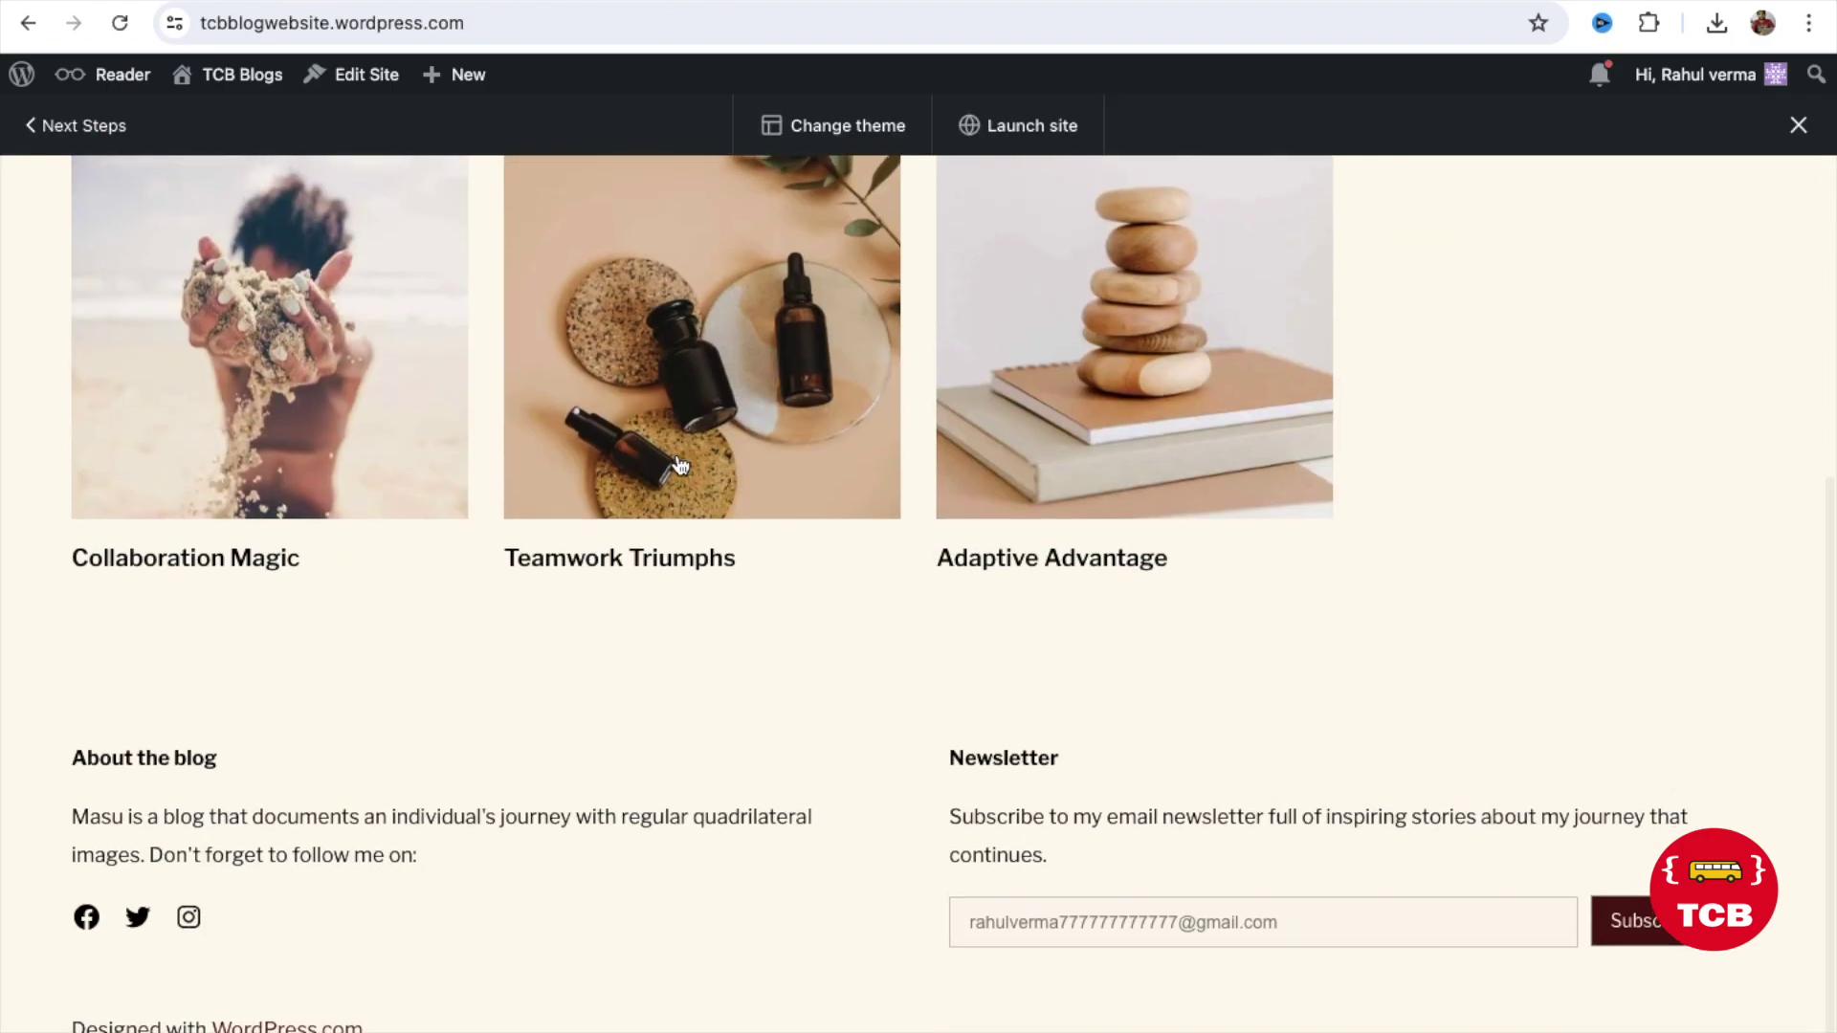
pyautogui.scroll(4, 765, 736)
pyautogui.scroll(3, 766, 736)
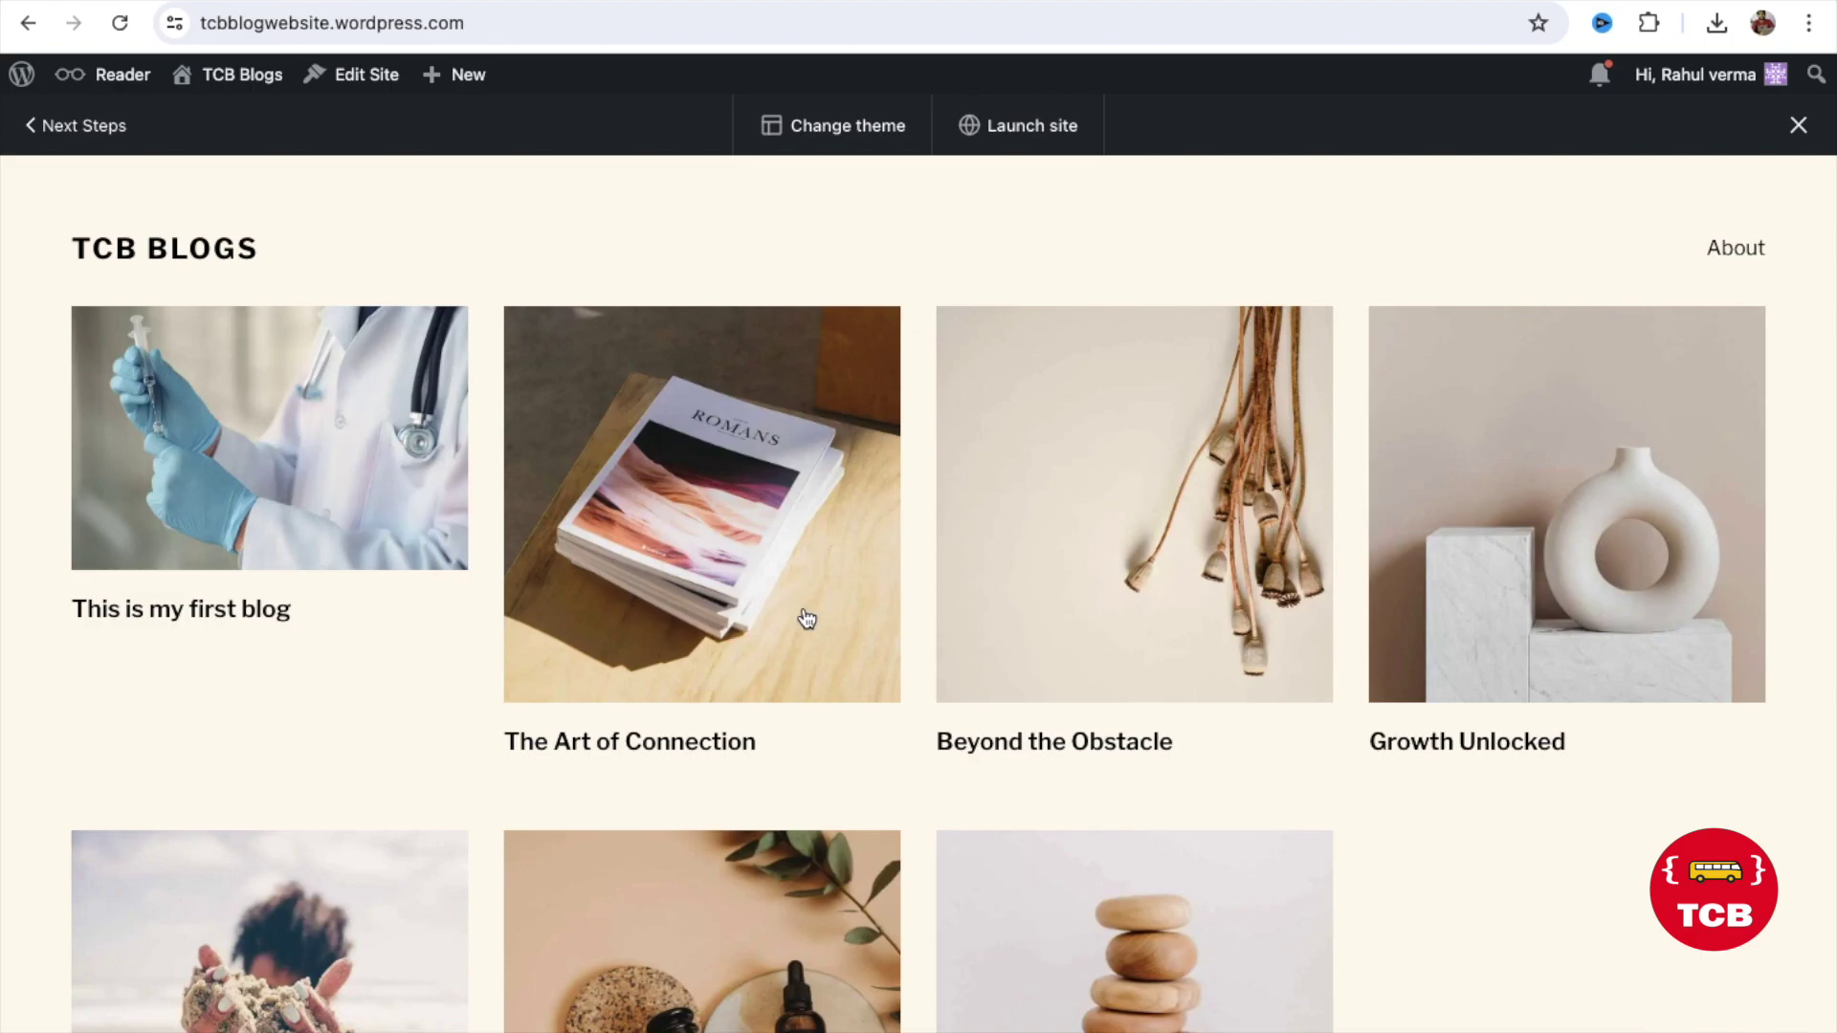
pyautogui.click(1061, 745)
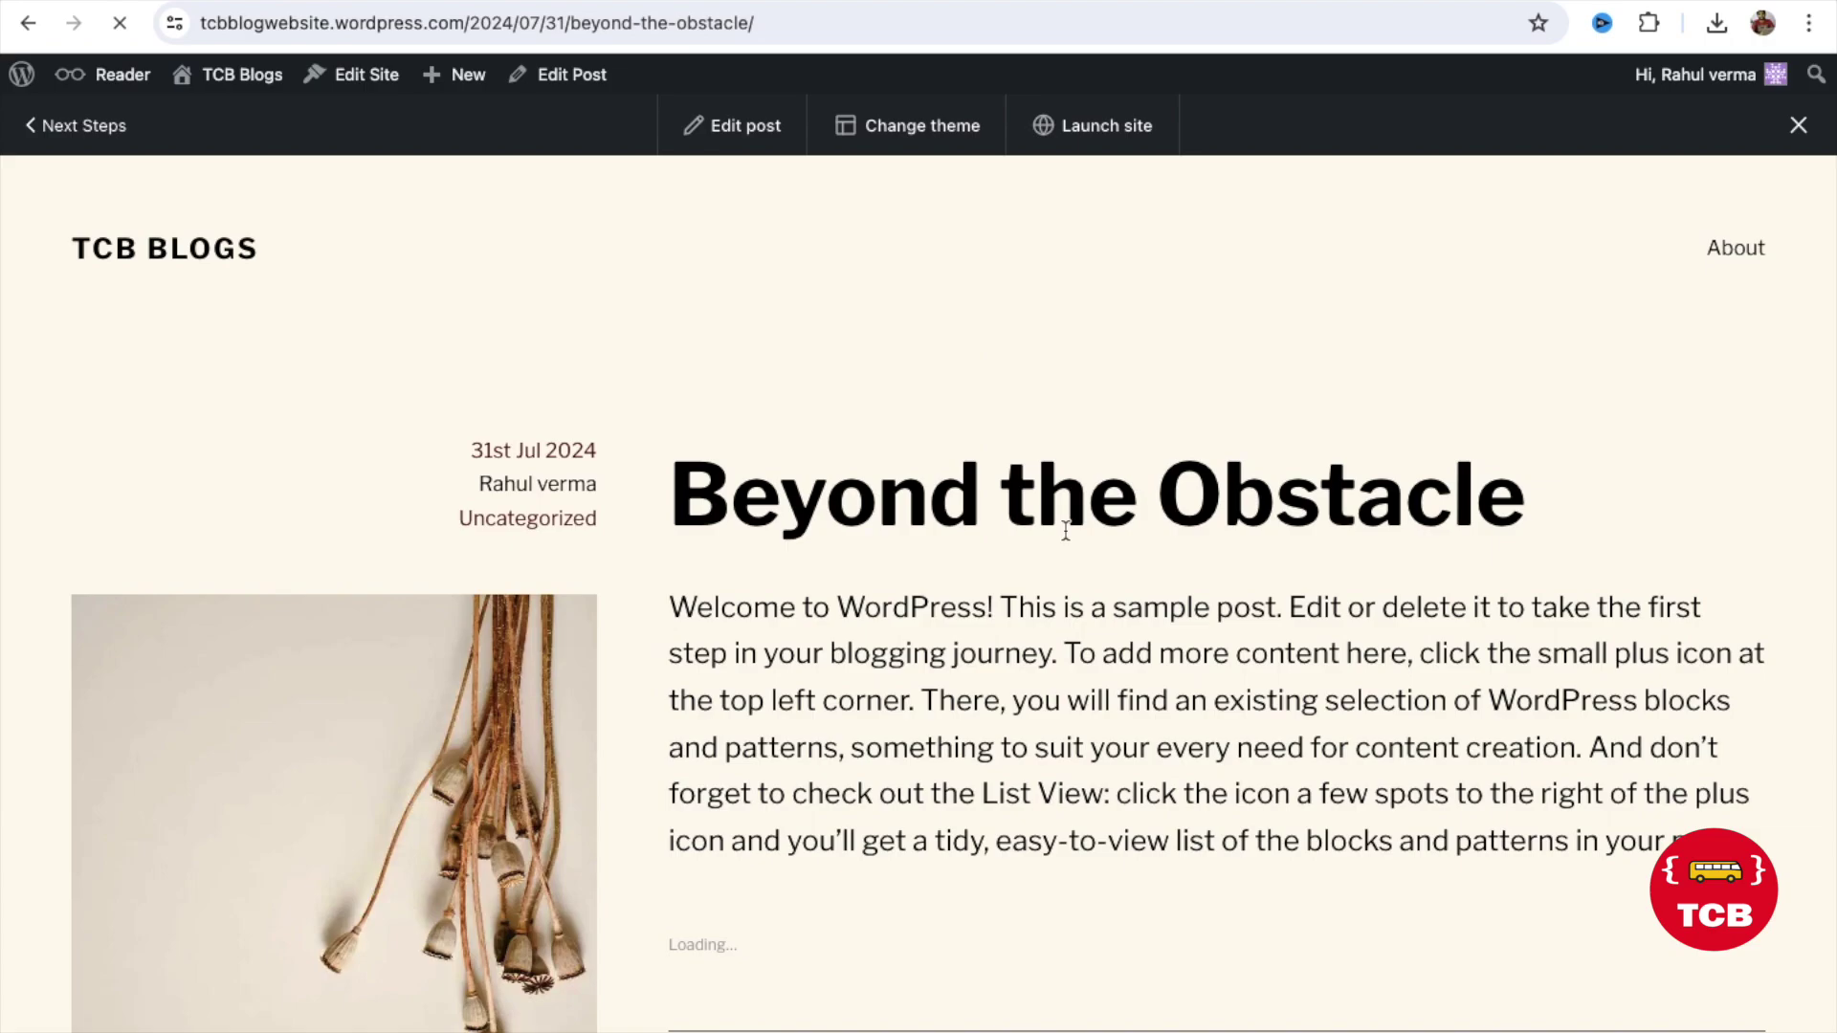
# Step: Return to the blog homepage by removing the post path from the address
pyautogui.scroll(-8, 688, 676)
pyautogui.scroll(3, 687, 676)
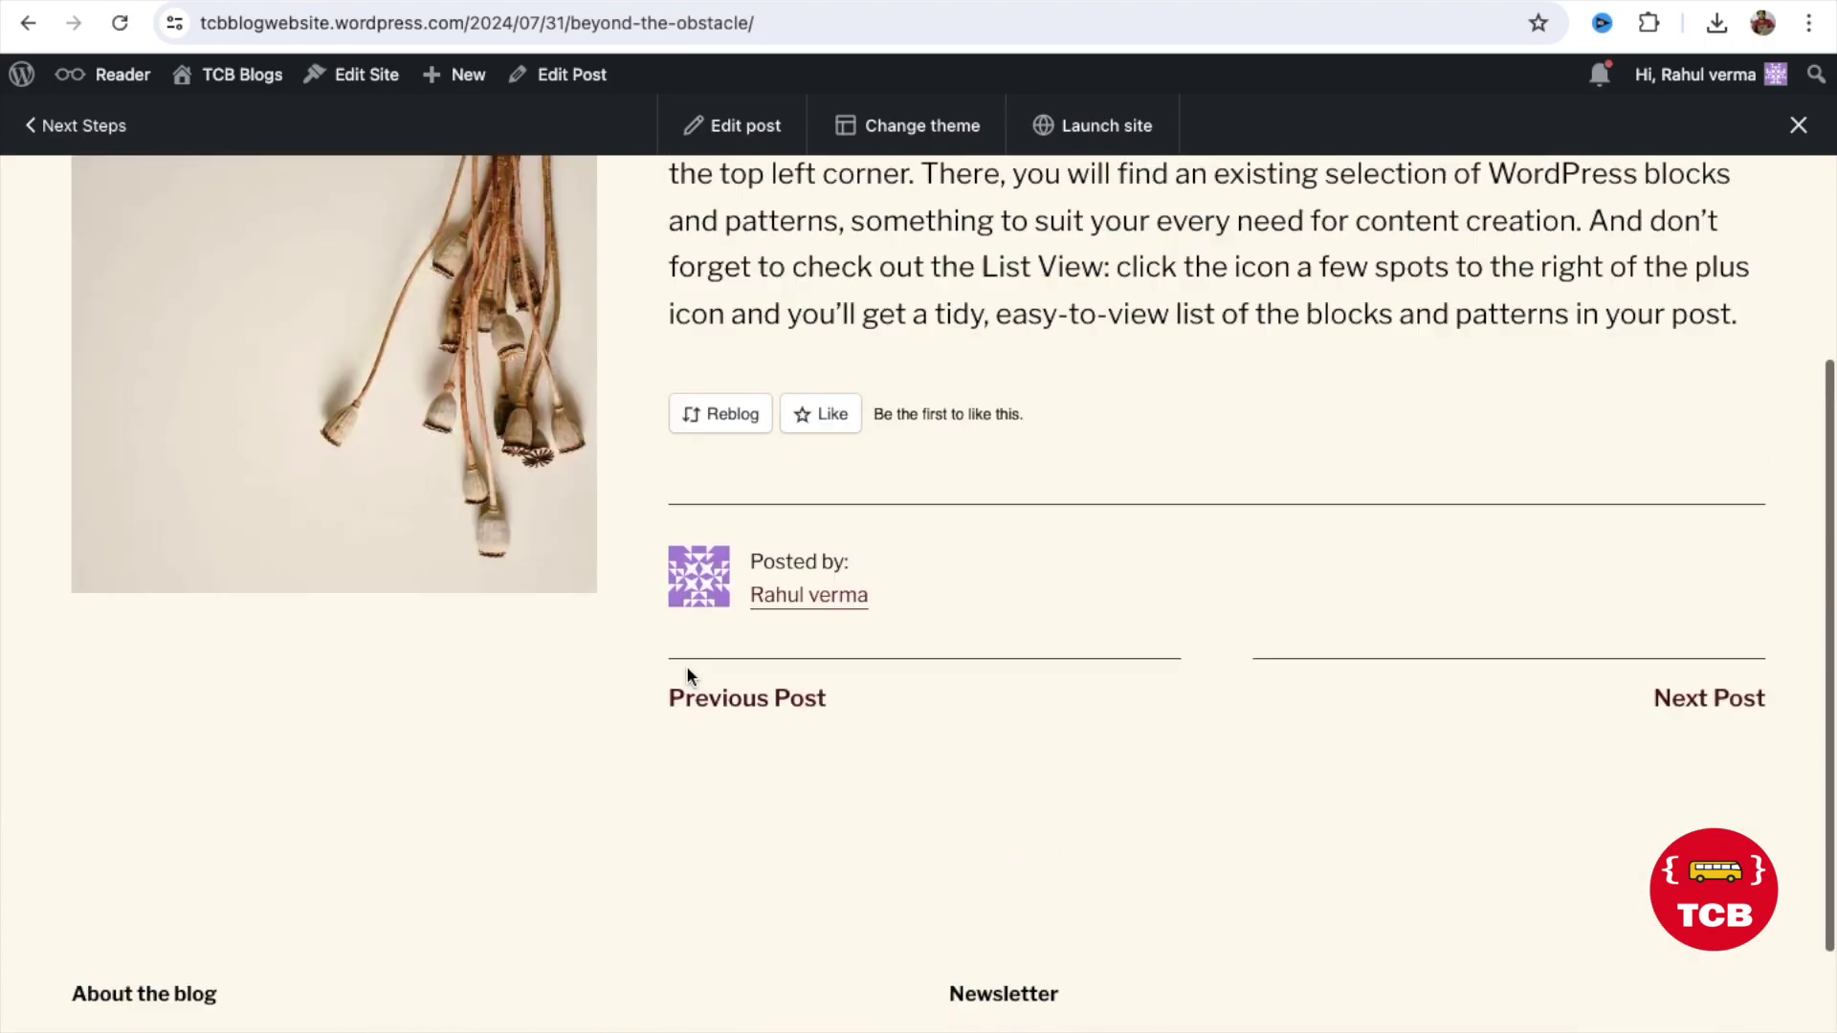
pyautogui.scroll(5, 686, 676)
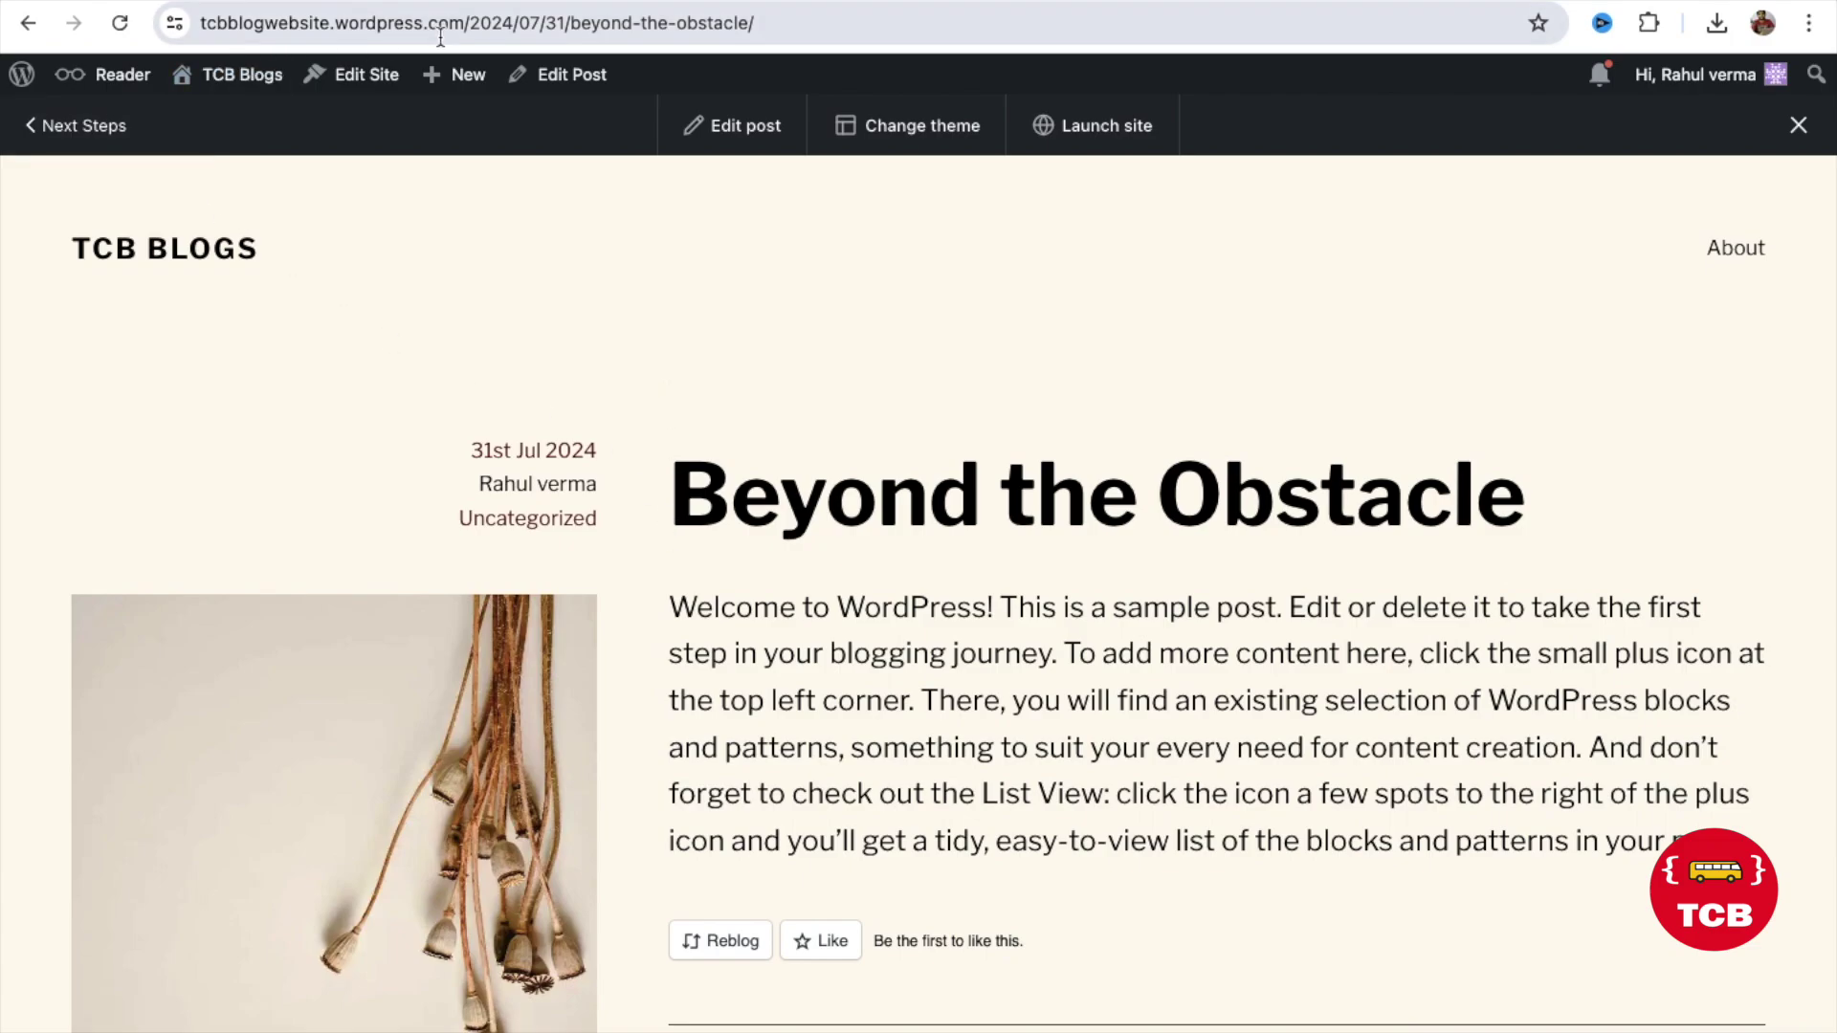
pyautogui.moveTo(470, 23); pyautogui.dragTo(929, 33)
pyautogui.press('BackSpace')
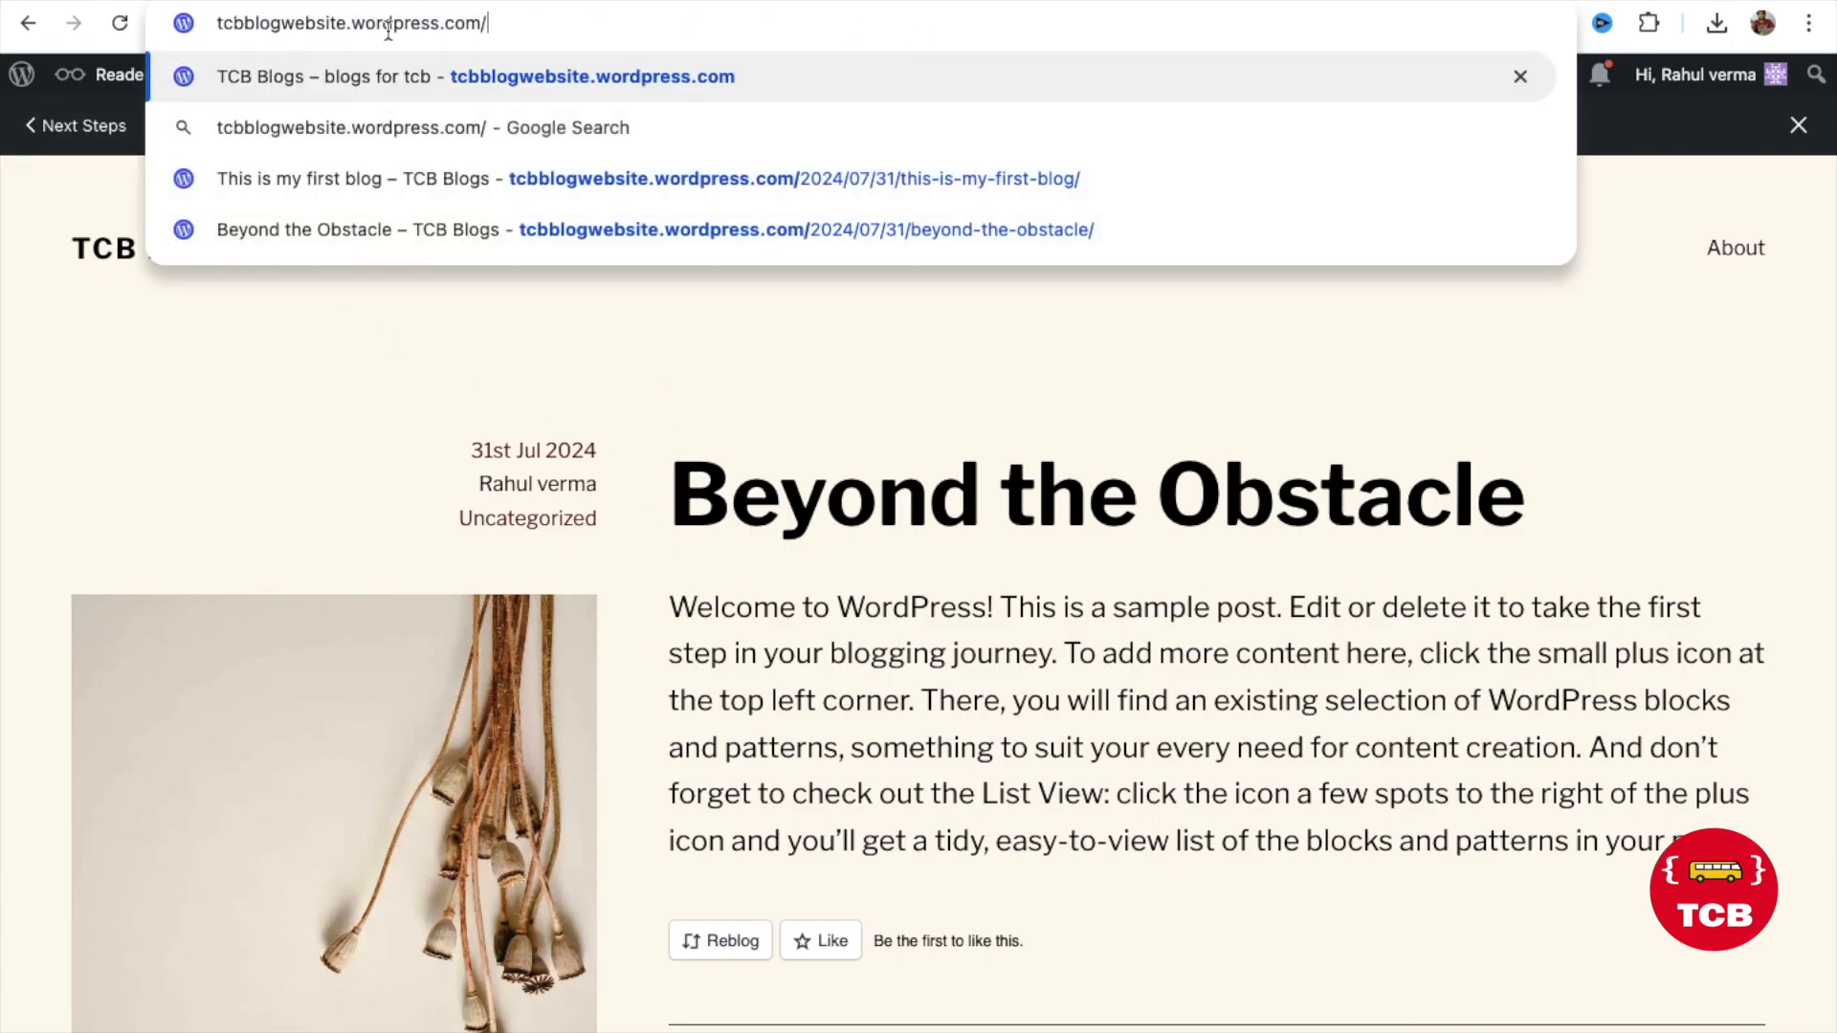
pyautogui.press('Return')
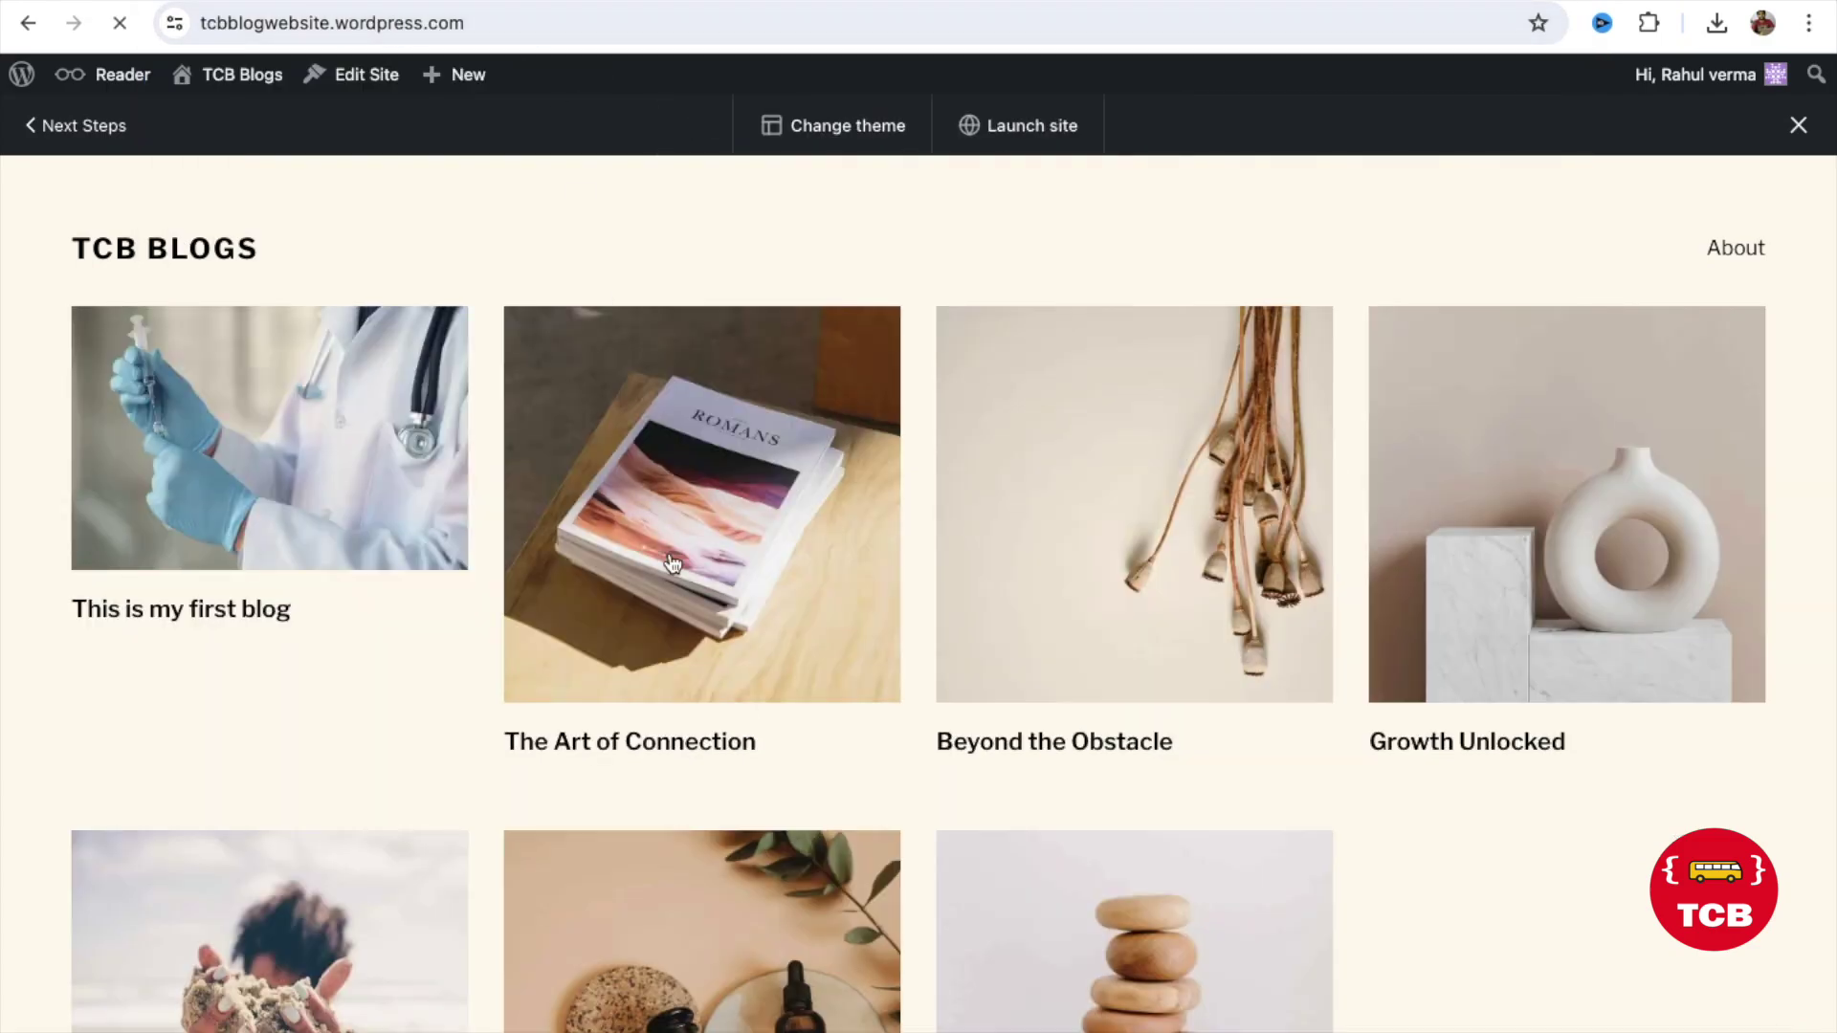
# Step: Scroll the homepage, then go to the WordPress.com Sites dashboard
pyautogui.scroll(-8, 673, 561)
pyautogui.scroll(-1, 672, 560)
pyautogui.click(100, 108)
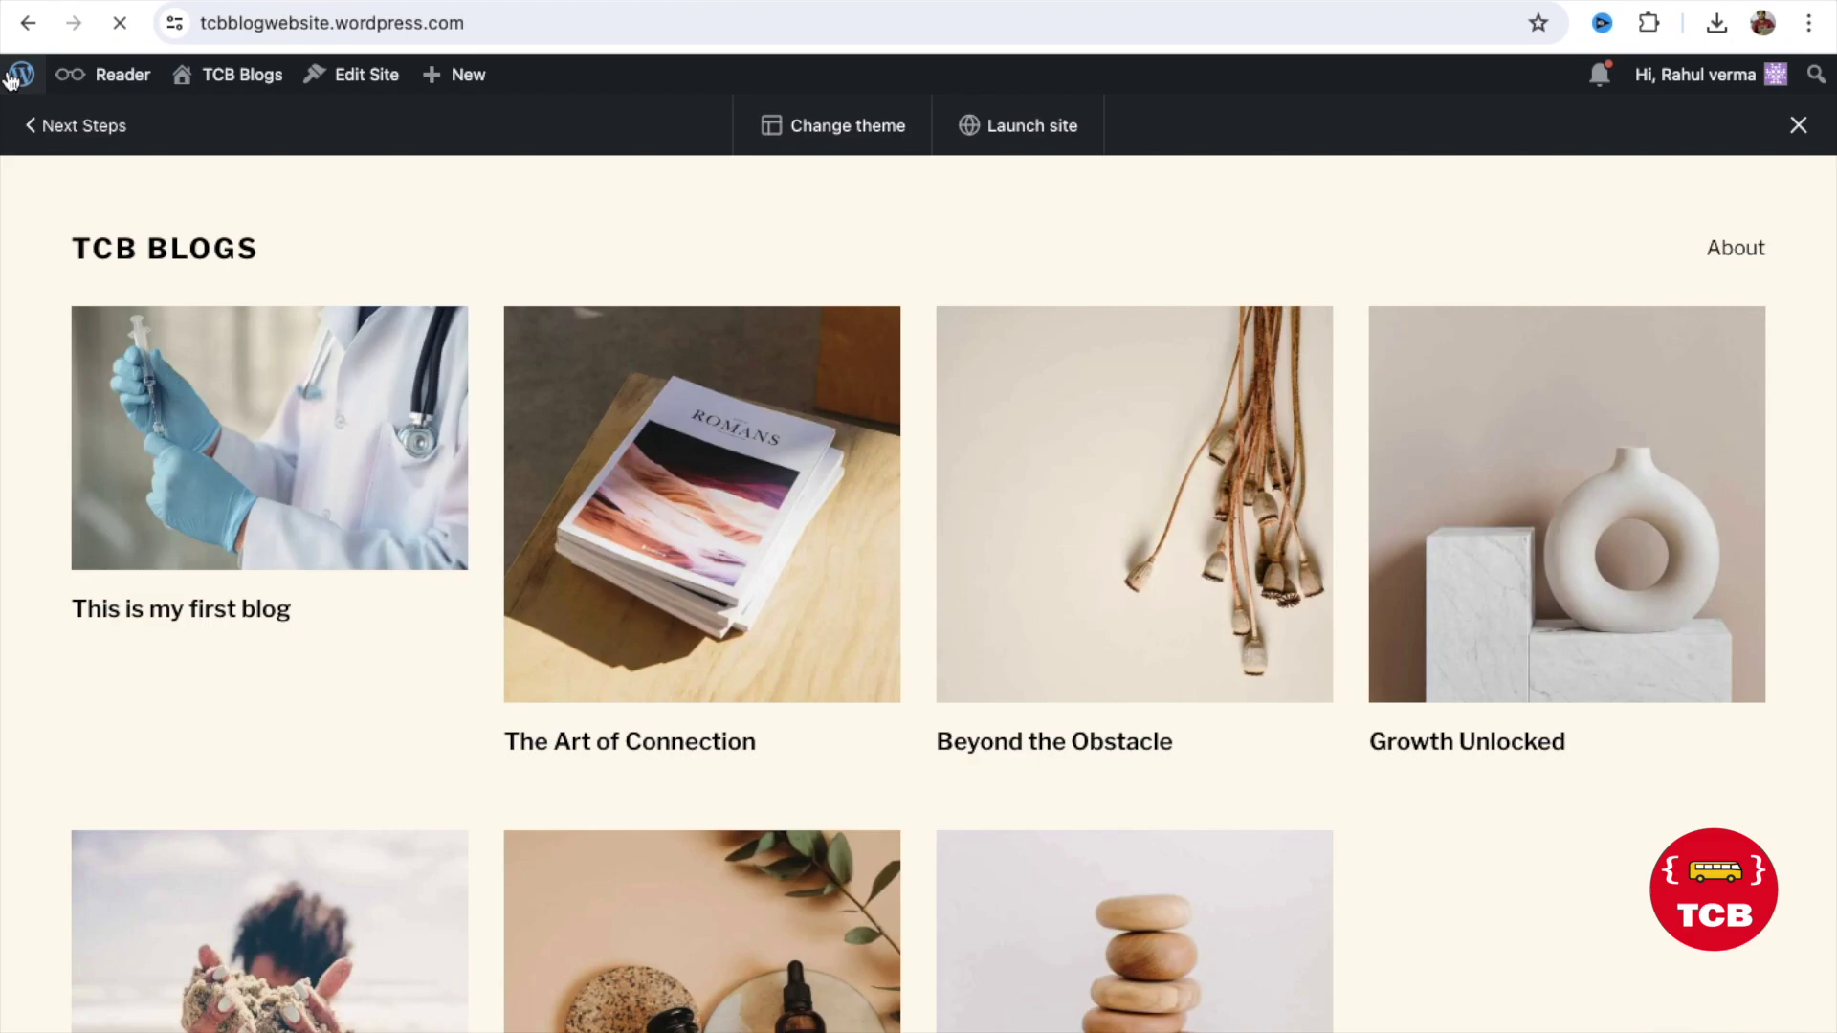